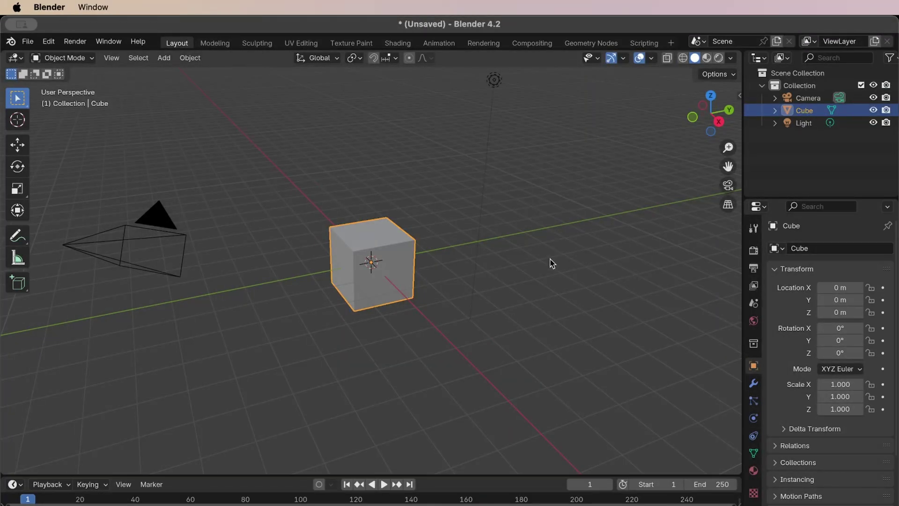
- Delete the default cube, scroll to the Molecular Nodes import panel and widen the side panels
key(x)
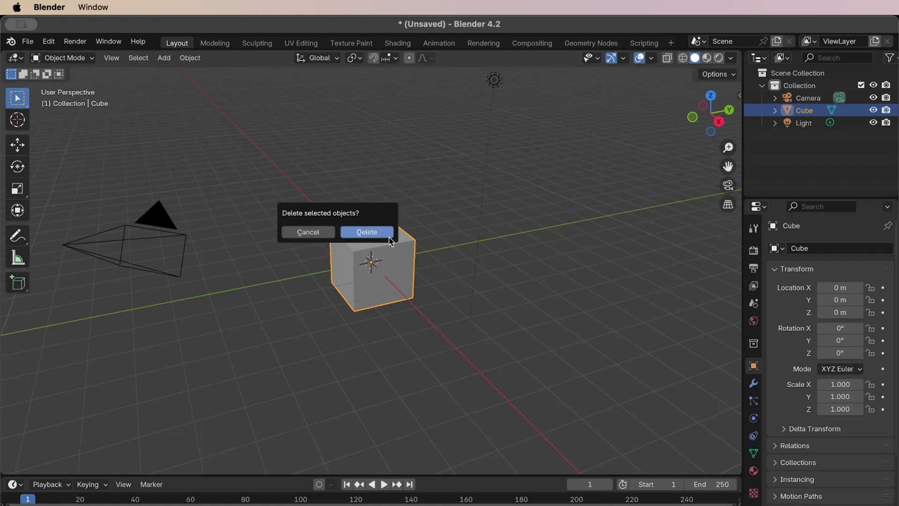
click(382, 235)
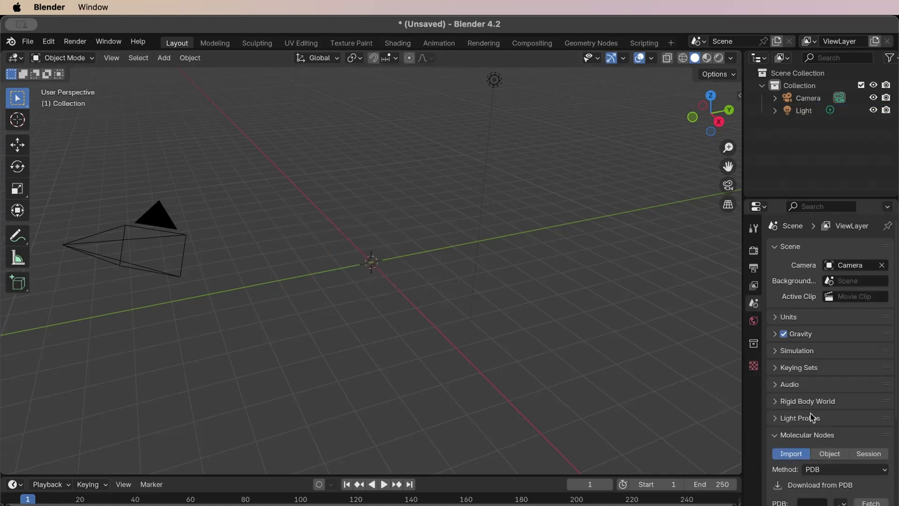
scroll(812, 417, down, 2)
scroll(813, 417, down, 3)
scroll(812, 416, down, 2)
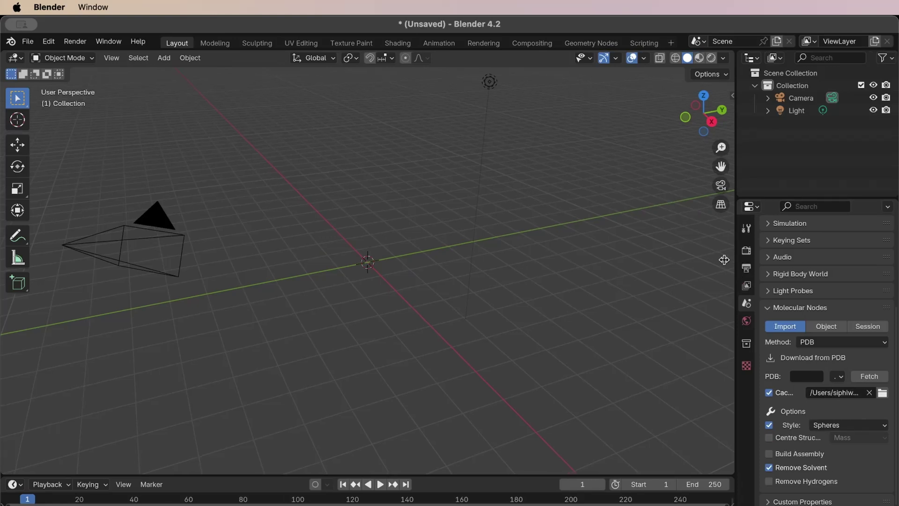
drag(741, 275, 669, 262)
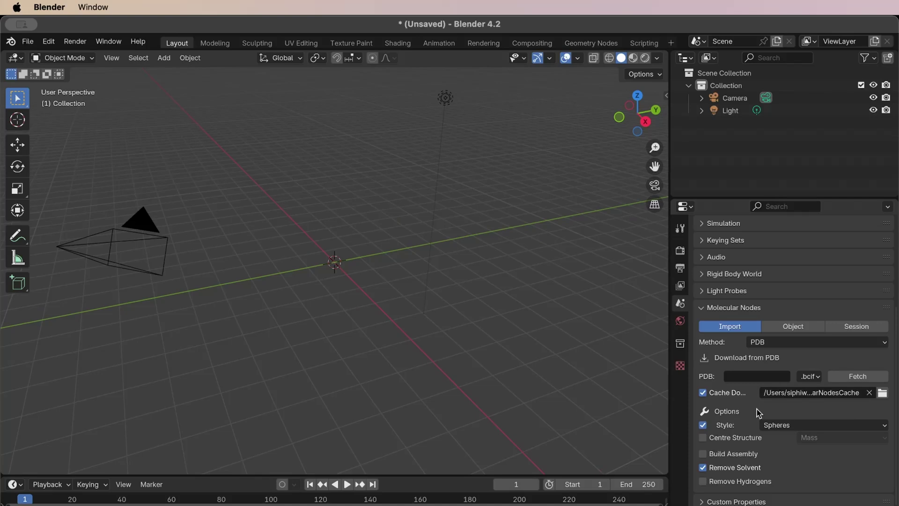
- Enter PDB code 5VF3 and enable Build Assembly and Centre Structure (Mass)
click(754, 375)
text(5V)
text(F3)
click(704, 456)
click(702, 437)
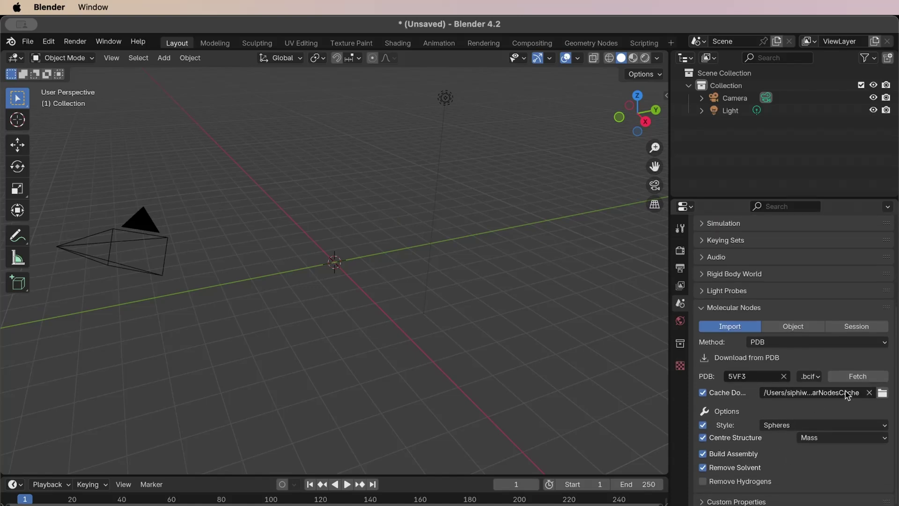
- Fetch the 5VF3 structure and widen the 3D viewport to view the capsid
click(854, 379)
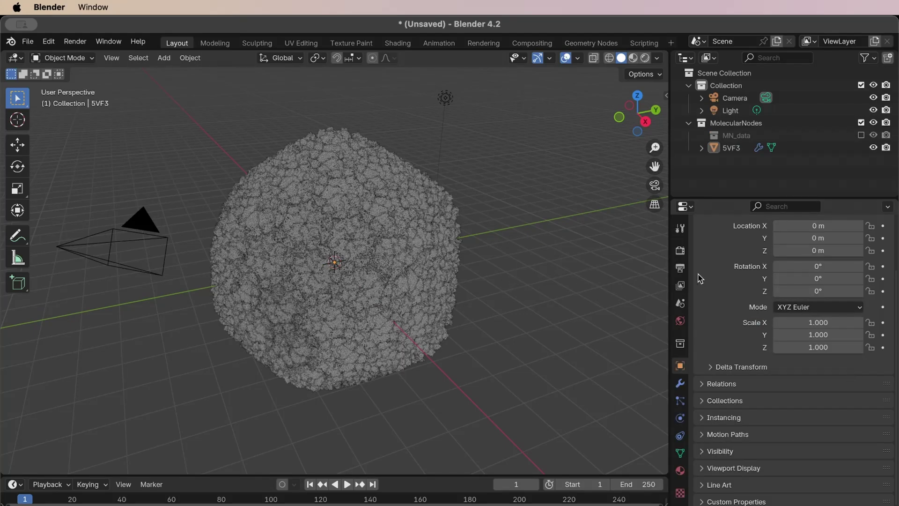
drag(672, 272, 745, 271)
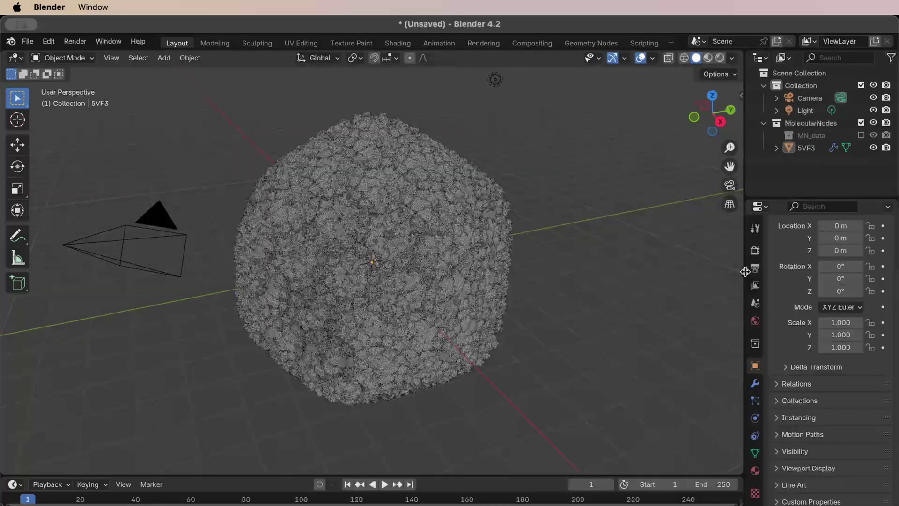
scroll(469, 273, left, 5)
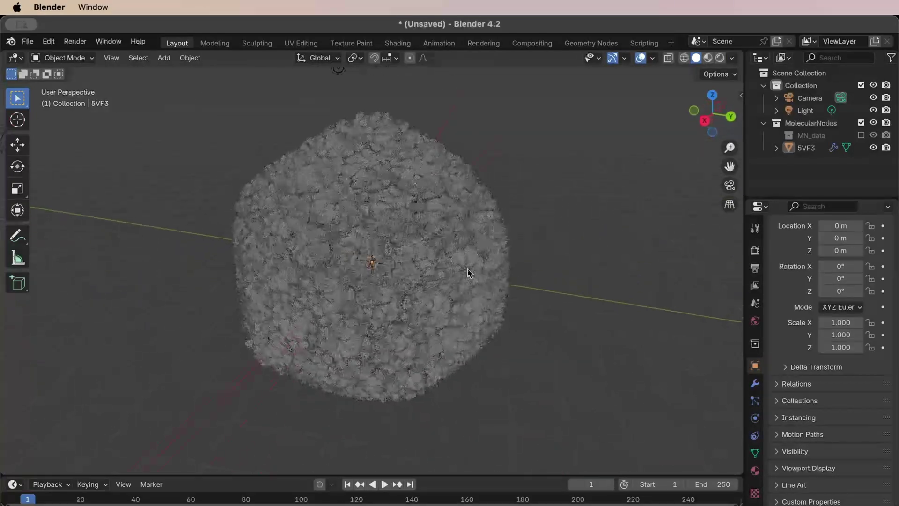
scroll(469, 273, left, 5)
scroll(470, 273, left, 5)
scroll(470, 273, left, 5)
scroll(470, 273, up, 5)
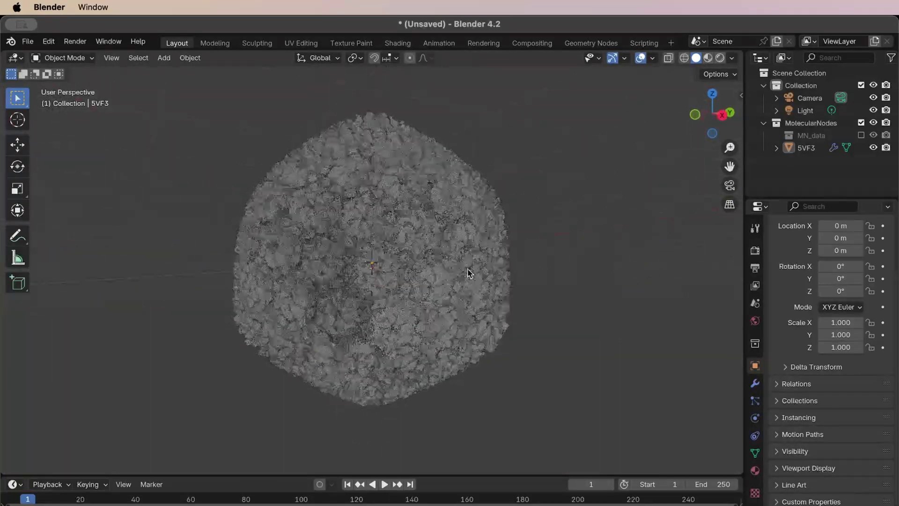
scroll(469, 273, up, 5)
scroll(470, 273, up, 3)
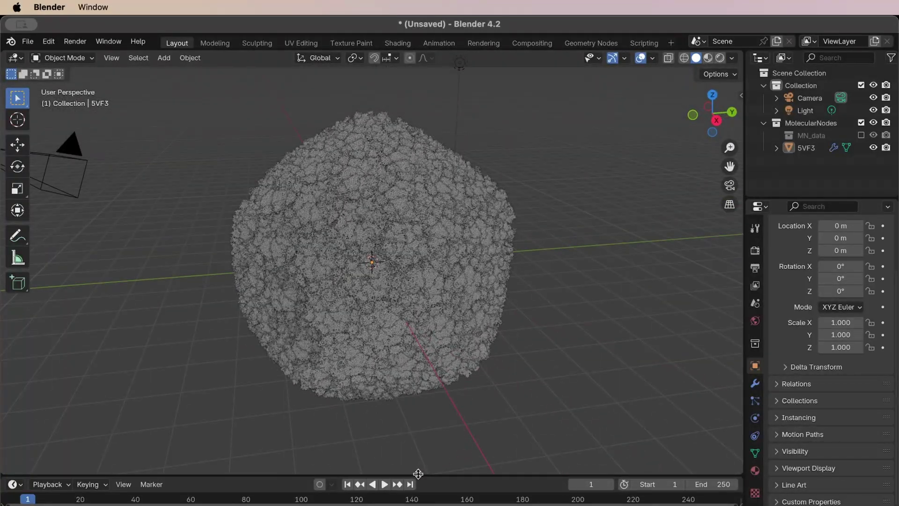
- Make the timeline area at the bottom much taller
mouse_move(416, 474)
mouse_down()
mouse_move(424, 367)
mouse_move(417, 265)
mouse_up()
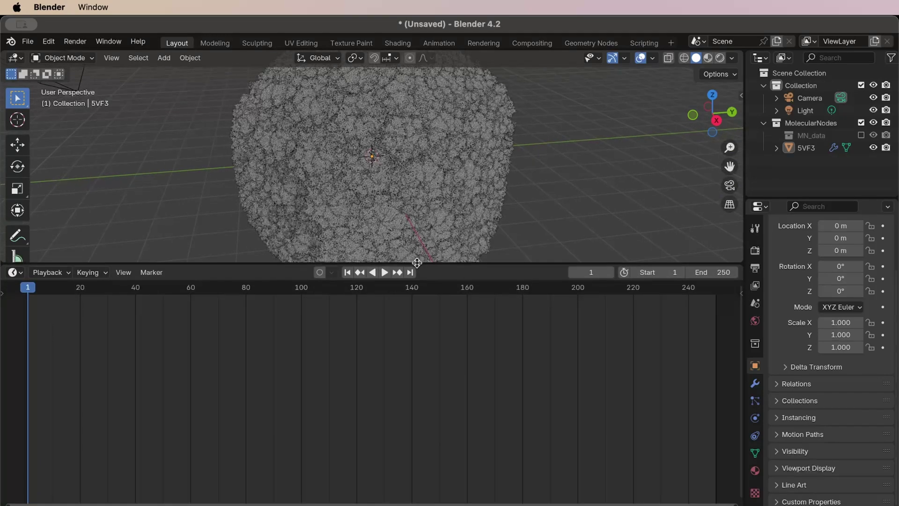
scroll(459, 212, down, 3)
scroll(459, 212, down, 3)
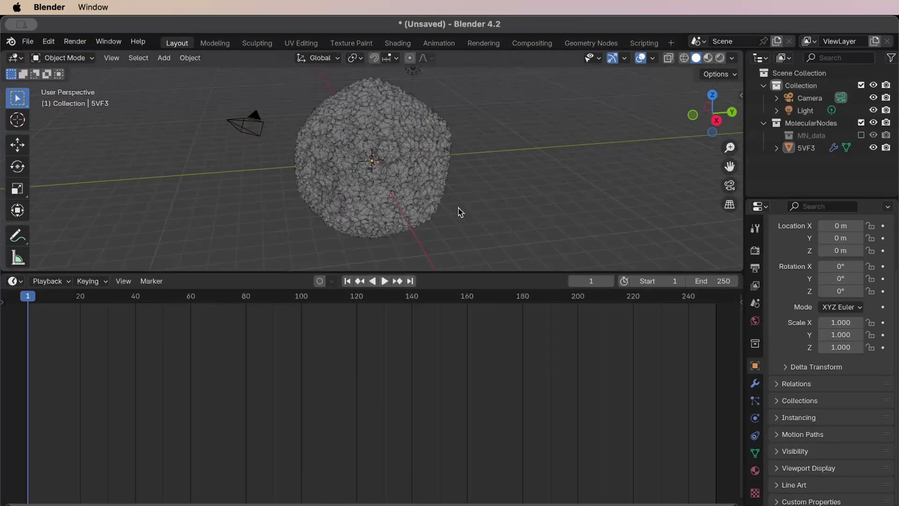
drag(439, 271, 440, 236)
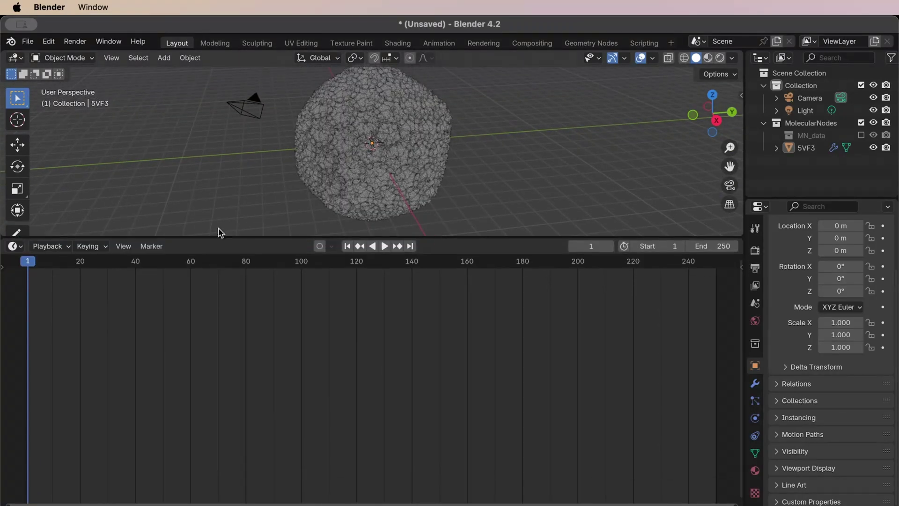
- Turn the lower area into a Geometry Node Editor showing MN_5VF3, with the sidebar hidden
click(13, 246)
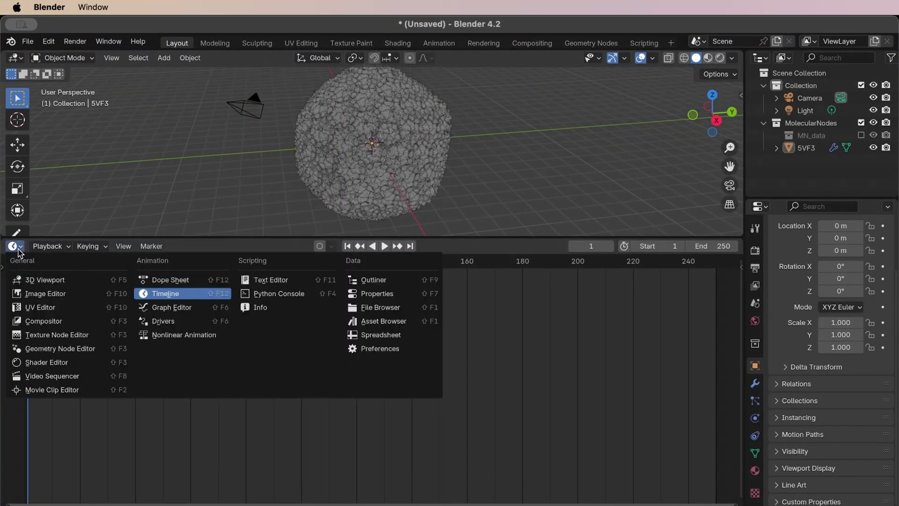
click(60, 350)
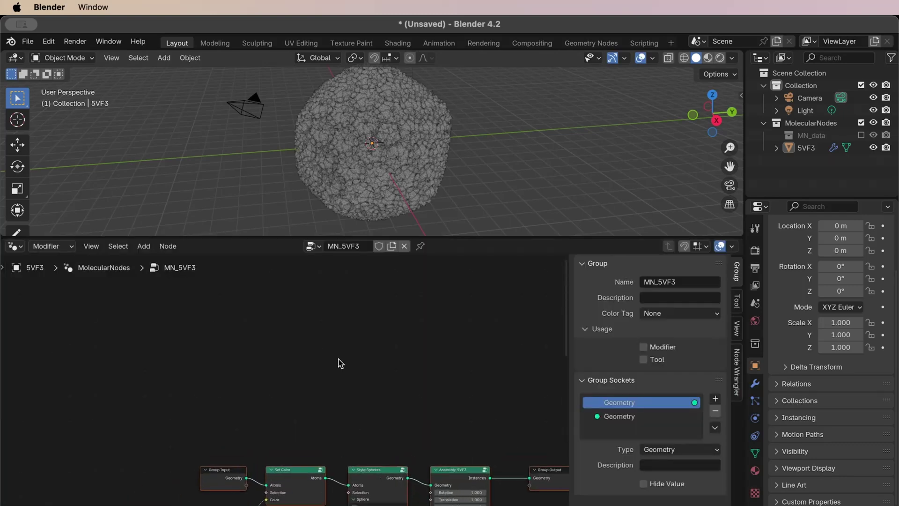
scroll(341, 363, down, 3)
scroll(341, 363, down, 5)
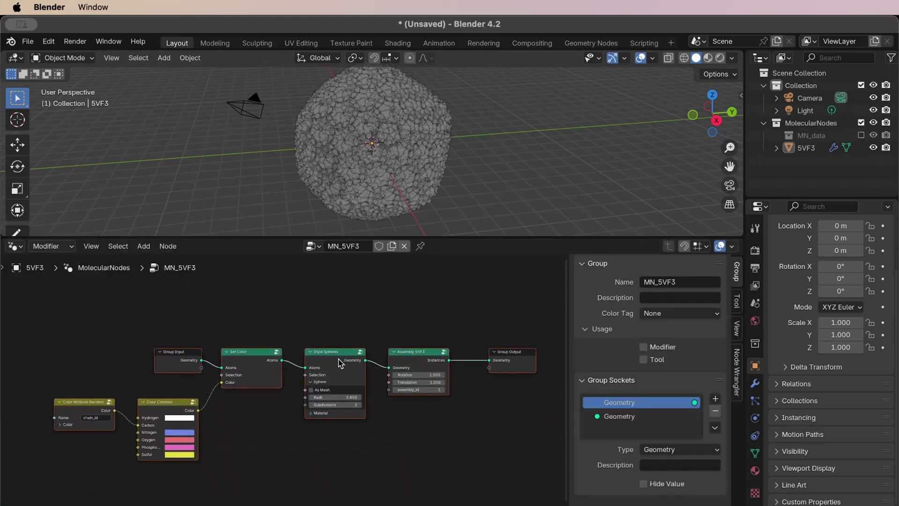
key(n)
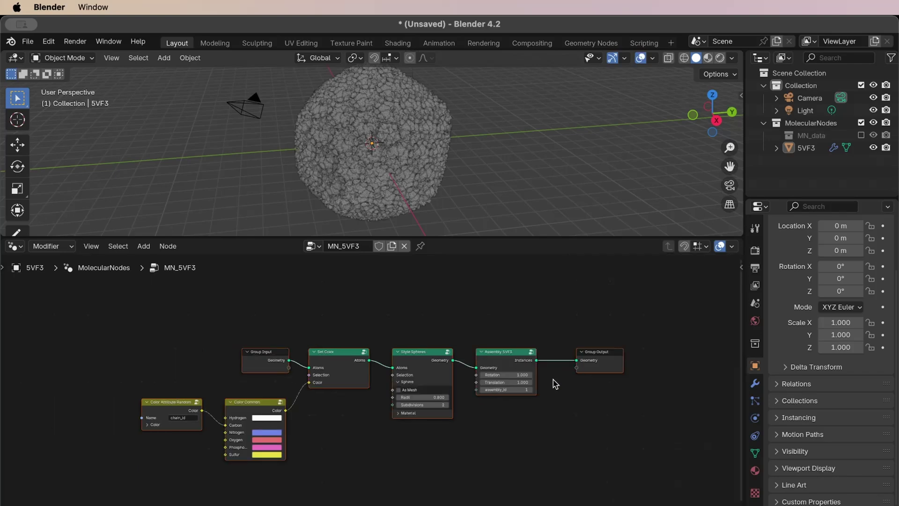
scroll(504, 346, up, 1)
scroll(504, 347, up, 1)
scroll(504, 347, up, 1)
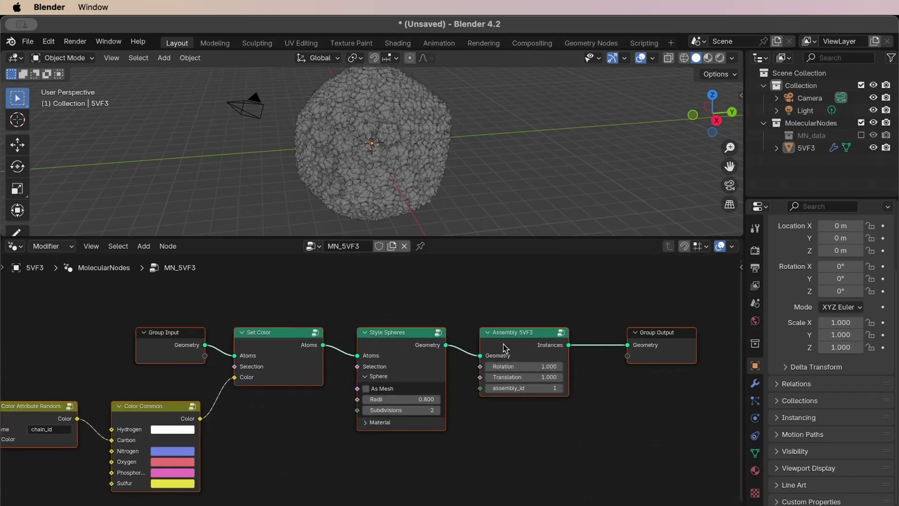
scroll(505, 348, up, 1)
scroll(504, 347, up, 1)
scroll(504, 346, up, 1)
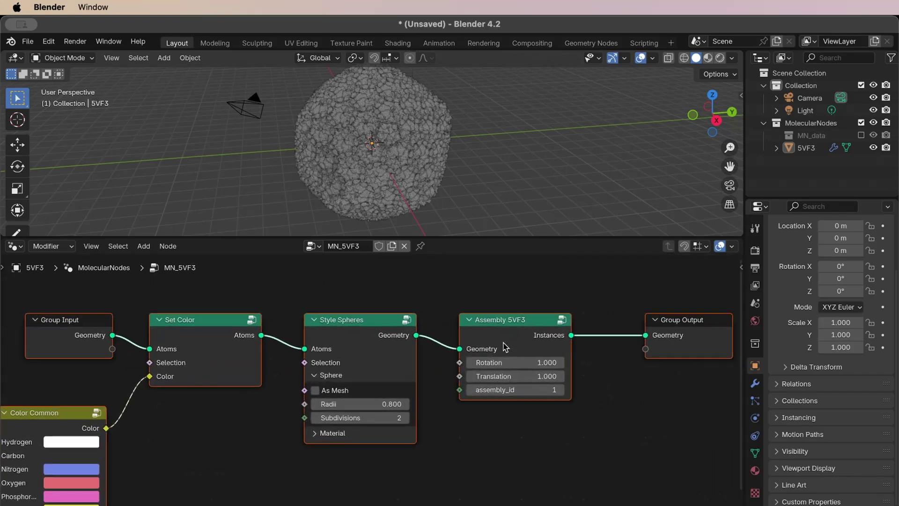
- Move the Group Output node further right and select the Style Spheres node
scroll(505, 347, down, 2)
scroll(526, 345, down, 1)
scroll(552, 365, right, 2)
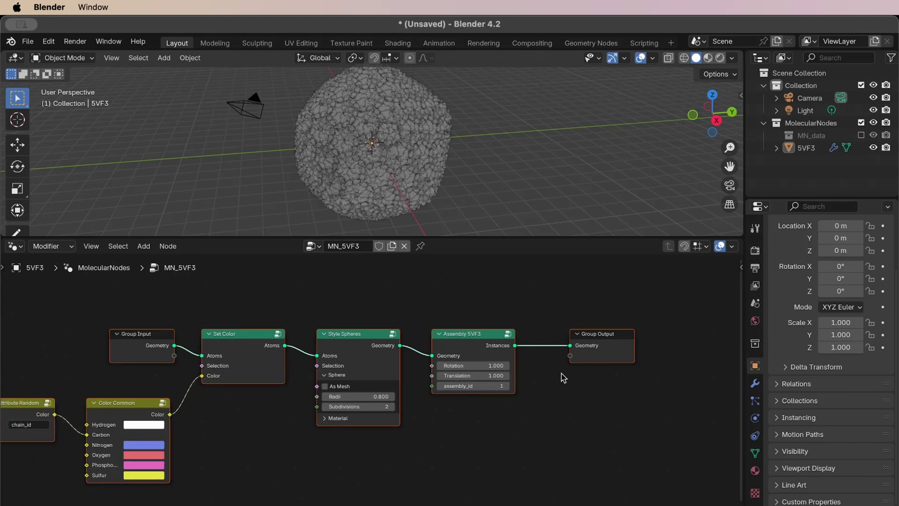
scroll(563, 377, right, 2)
scroll(563, 378, right, 2)
drag(550, 351, 659, 355)
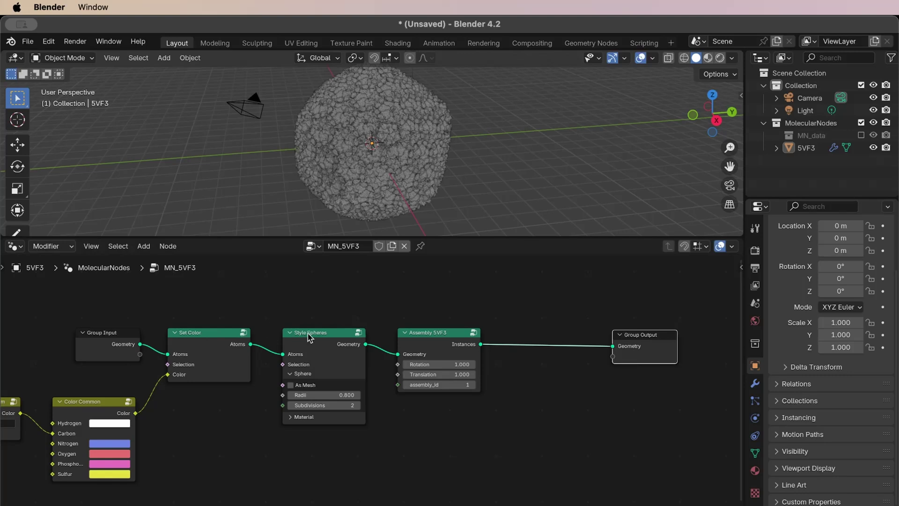
click(323, 337)
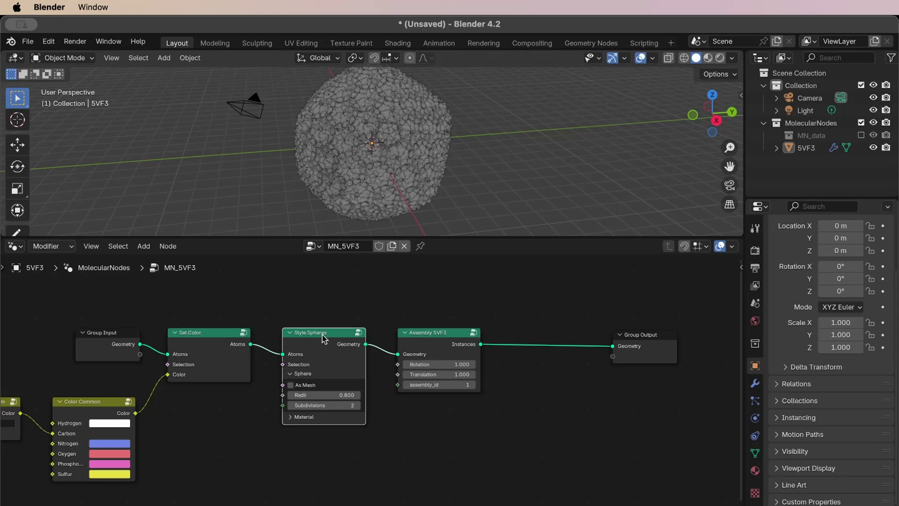
- Replace Style Spheres with a Style Surface node between Set Color and Assembly 5VF3
key(x)
drag(251, 344, 397, 356)
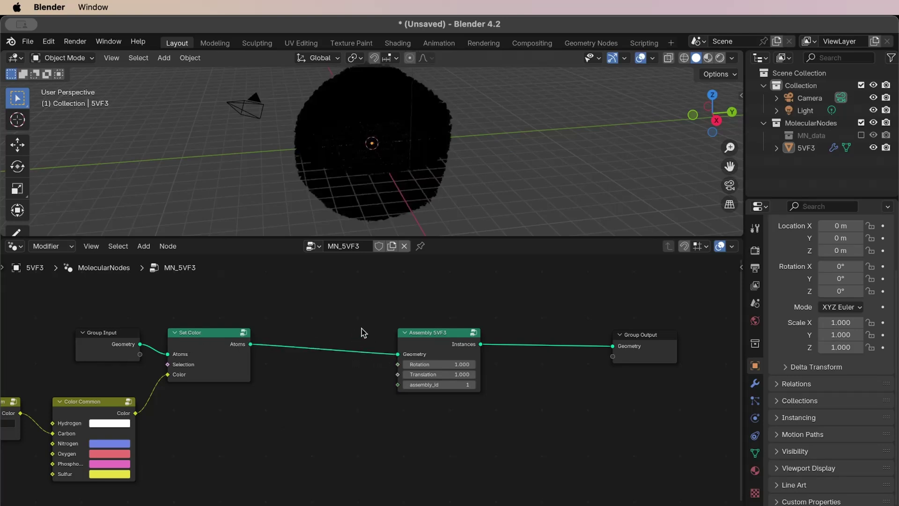
key(shift+a)
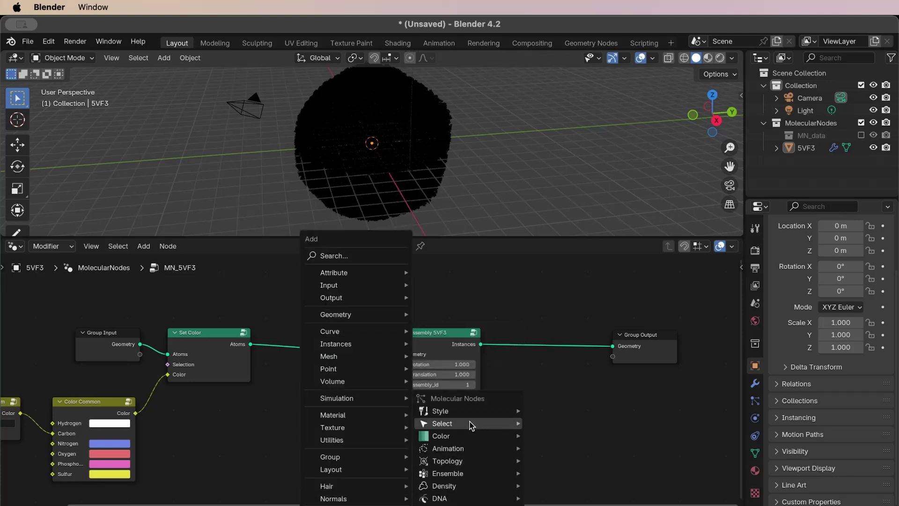
mouse_move(440, 411)
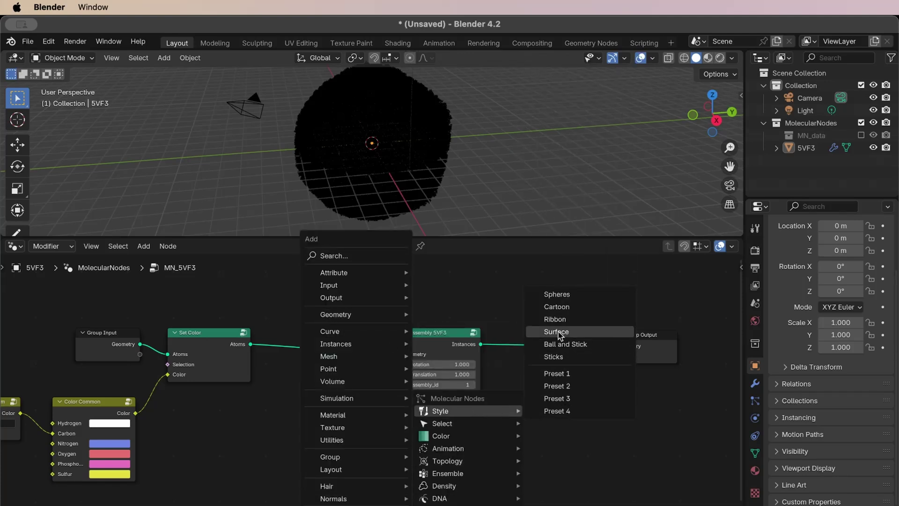
click(559, 332)
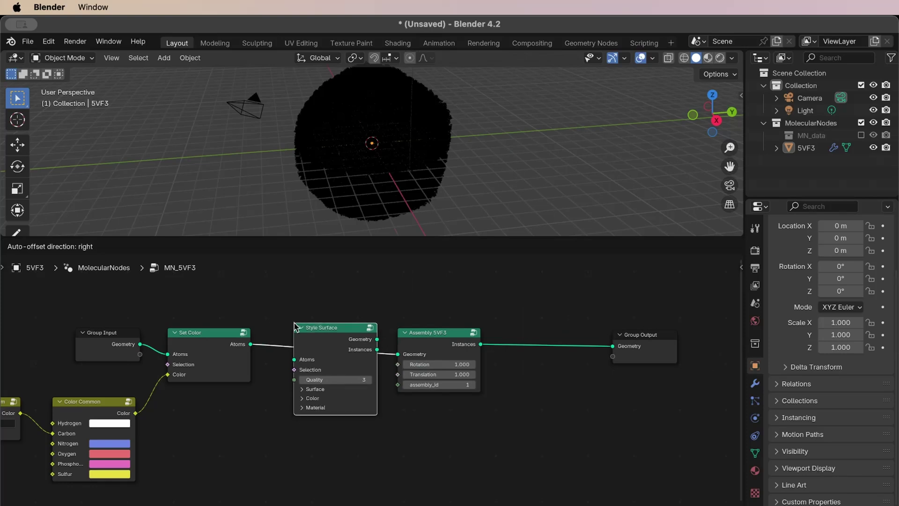
click(295, 326)
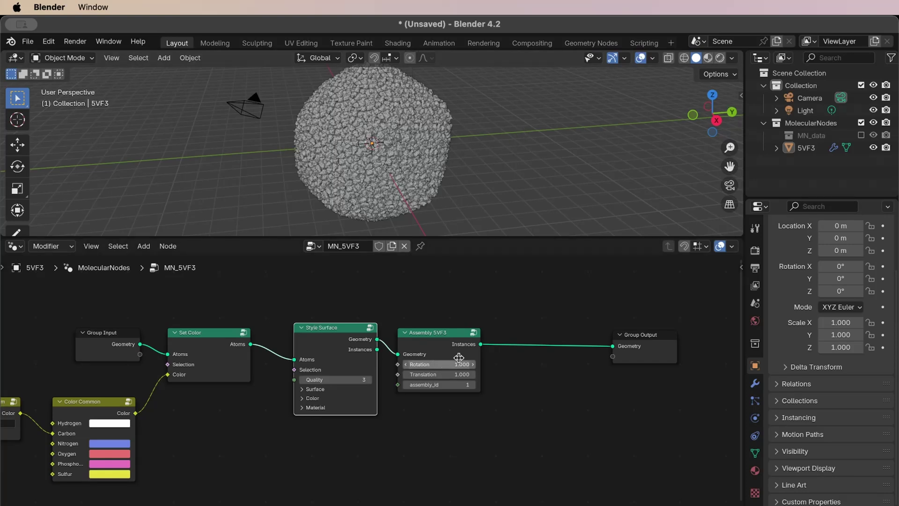
- Nudge the Assembly 5VF3 node slightly to the right
scroll(432, 134, right, 3)
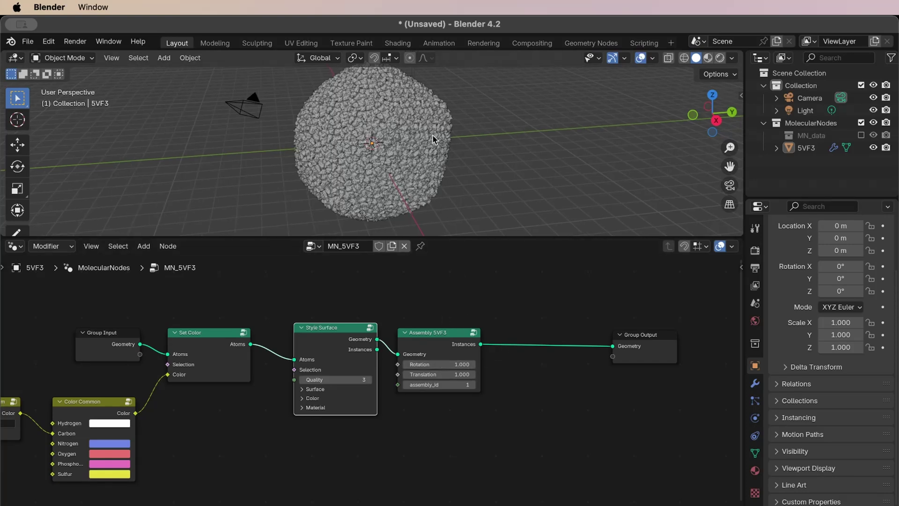
scroll(432, 134, right, 3)
scroll(432, 133, right, 3)
scroll(432, 134, right, 3)
scroll(432, 134, right, 3)
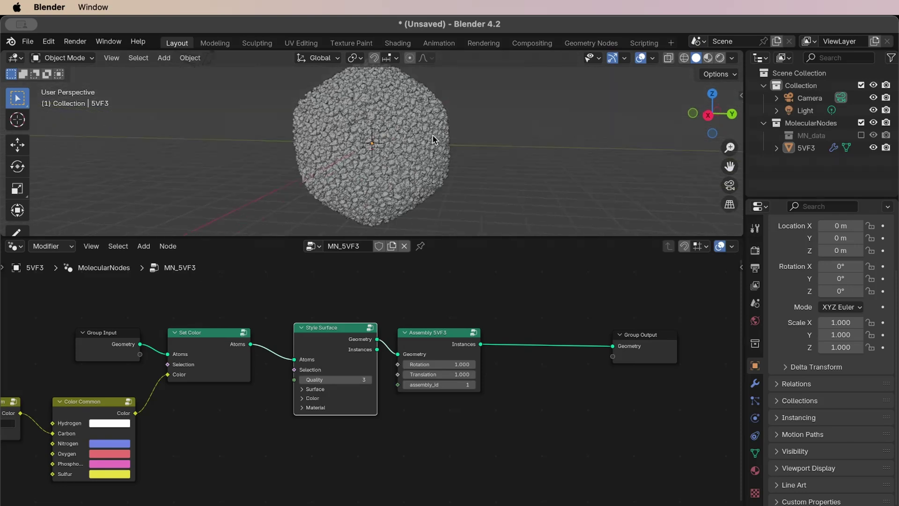
scroll(432, 134, right, 3)
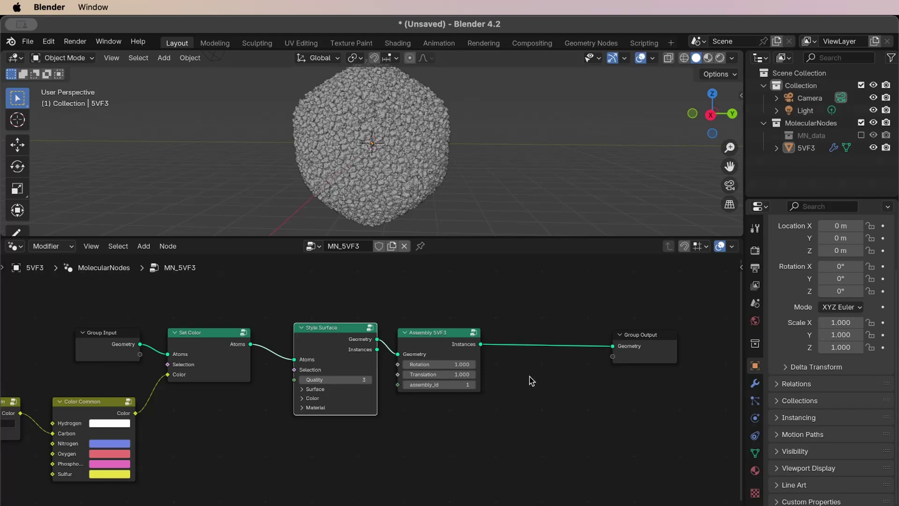
drag(431, 337, 447, 338)
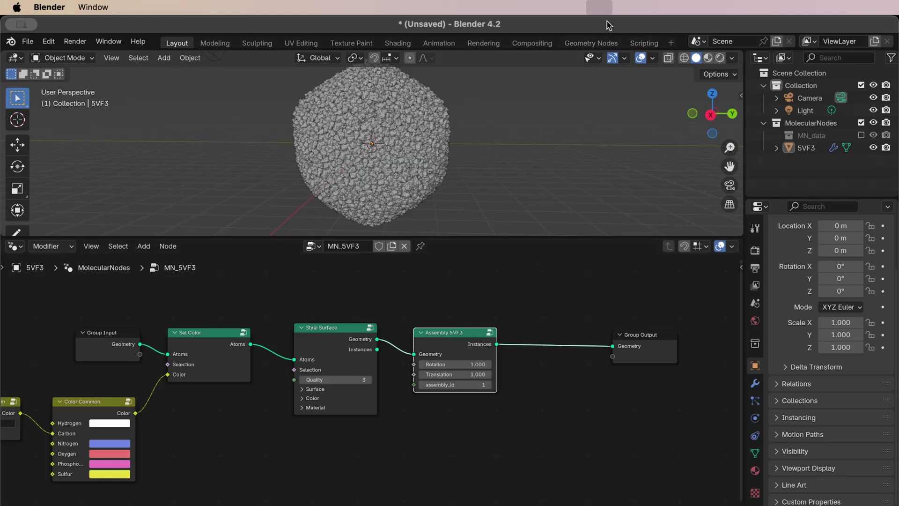
- Duplicate the Set Color node and splice the copy between Assembly 5VF3 and Group Output
scroll(560, 276, down, 2)
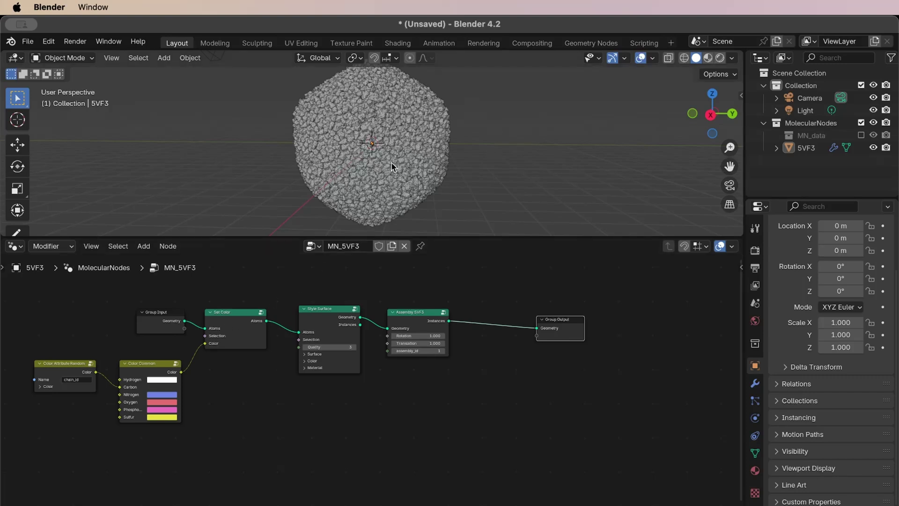
click(232, 315)
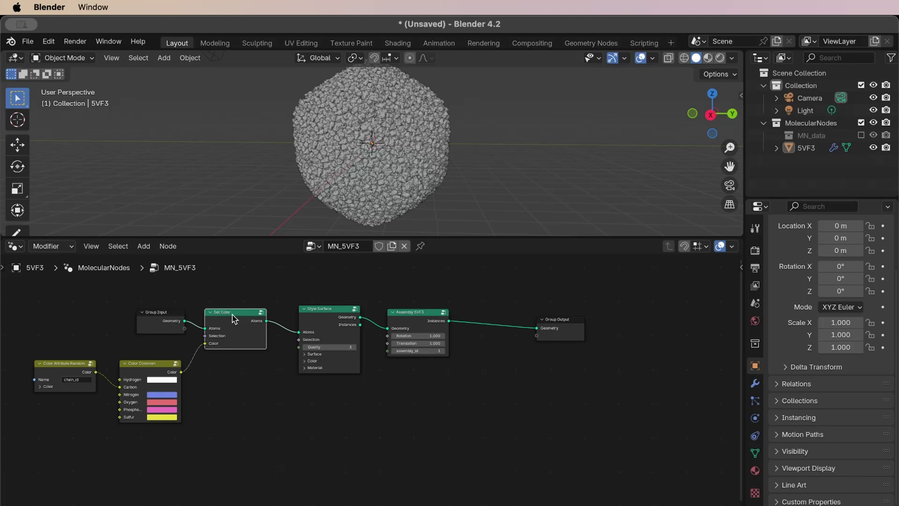
key(shift+d)
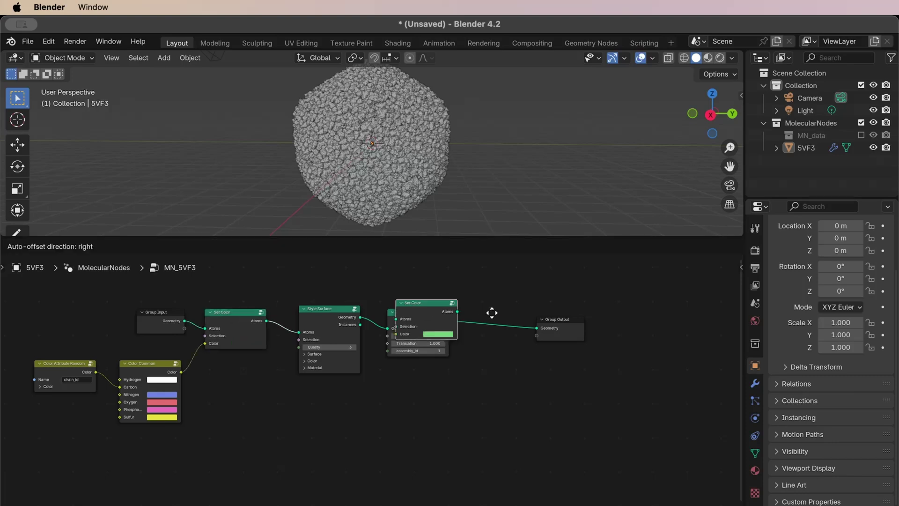
click(507, 319)
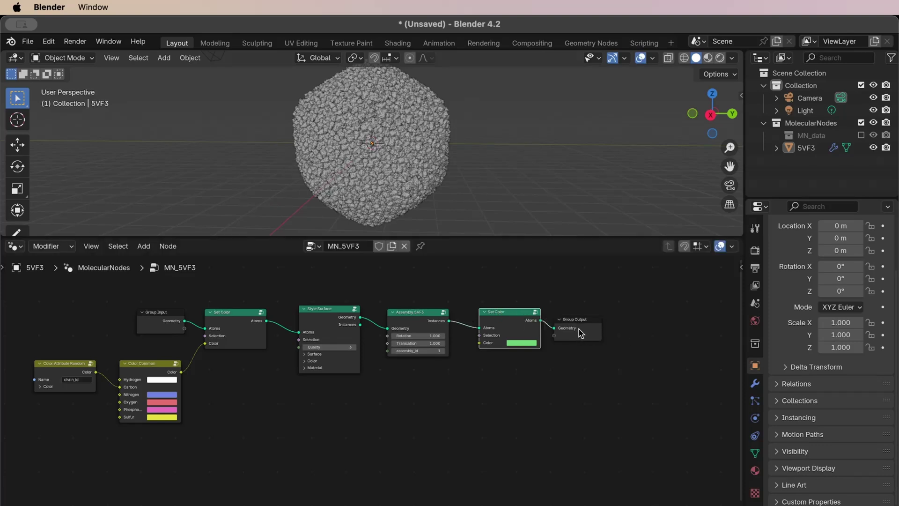
- Move Group Output further right and reposition the new Set Color node
click(582, 333)
drag(581, 333, 610, 332)
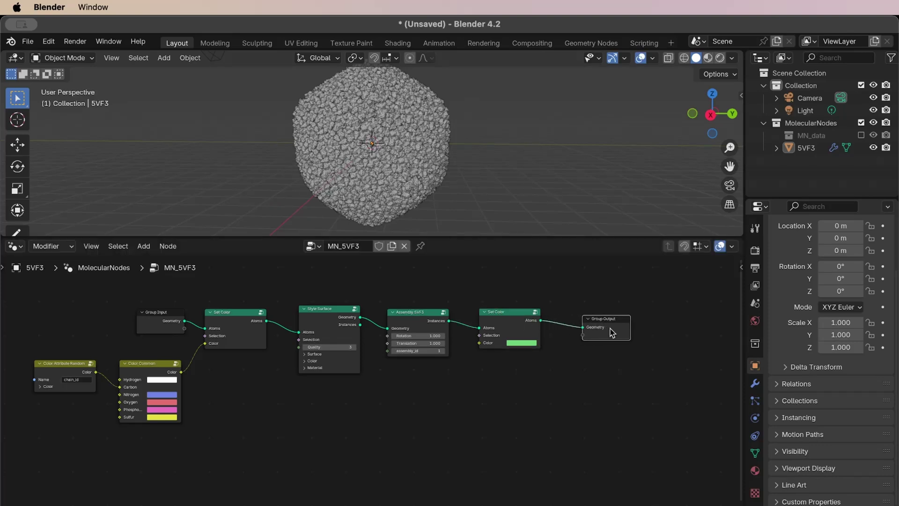
click(493, 326)
mouse_move(493, 325)
mouse_down()
mouse_move(512, 322)
mouse_move(429, 406)
mouse_up()
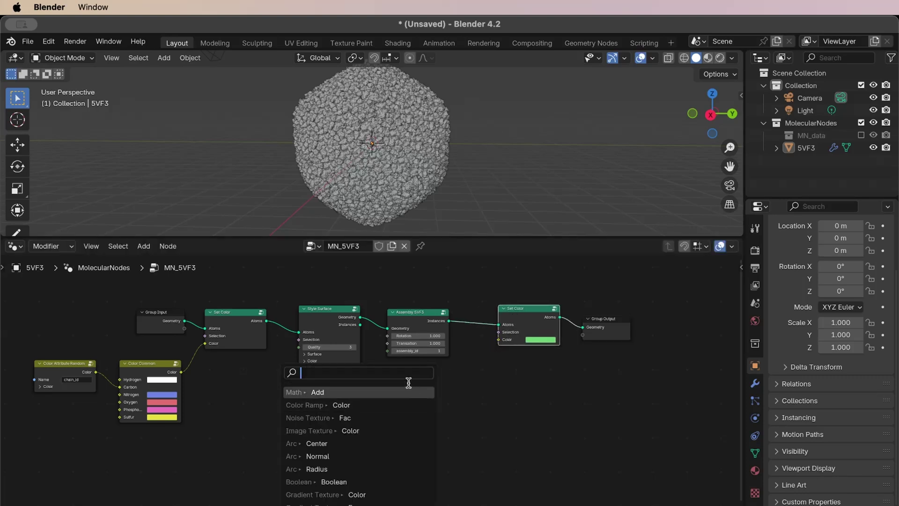
- Add a Color Ramp feeding the new Set Color node's Color input
click(362, 403)
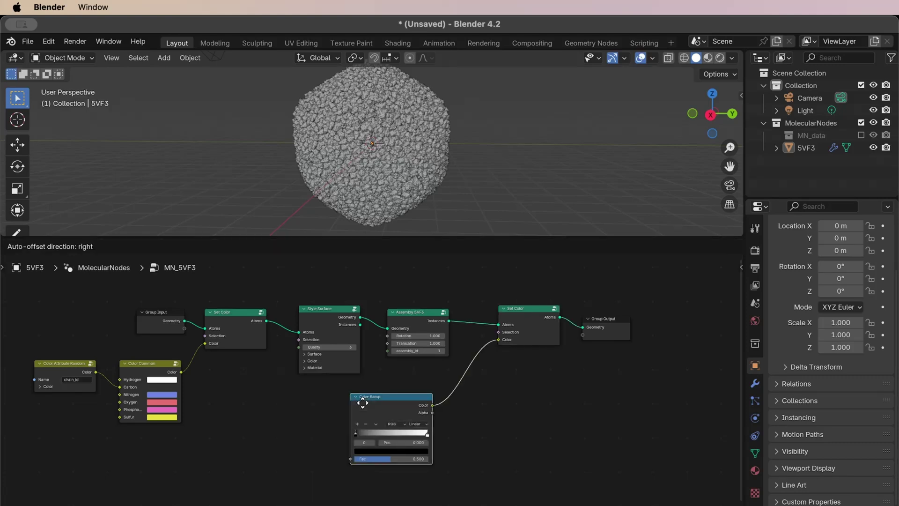
click(365, 403)
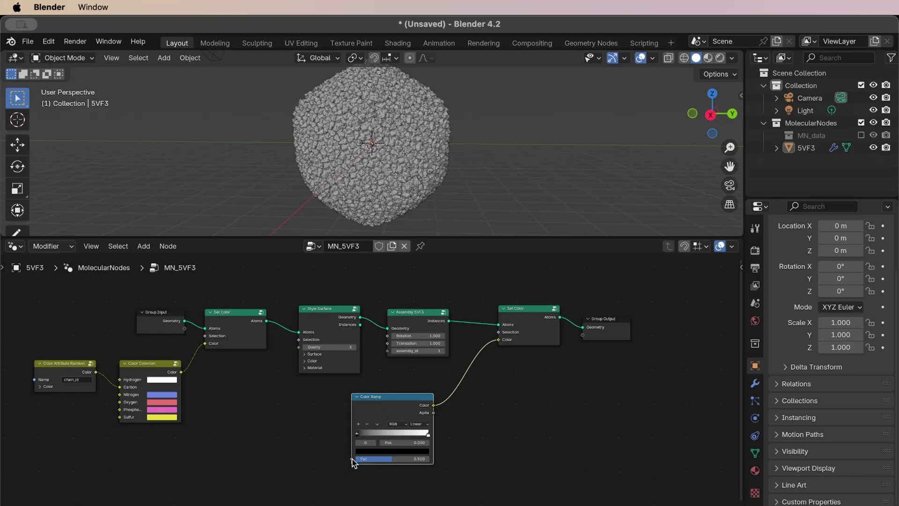
click(299, 449)
- Add a Select Chain 5VF3 node and link its Selection to the Color Ramp's Fac
key(shift+a)
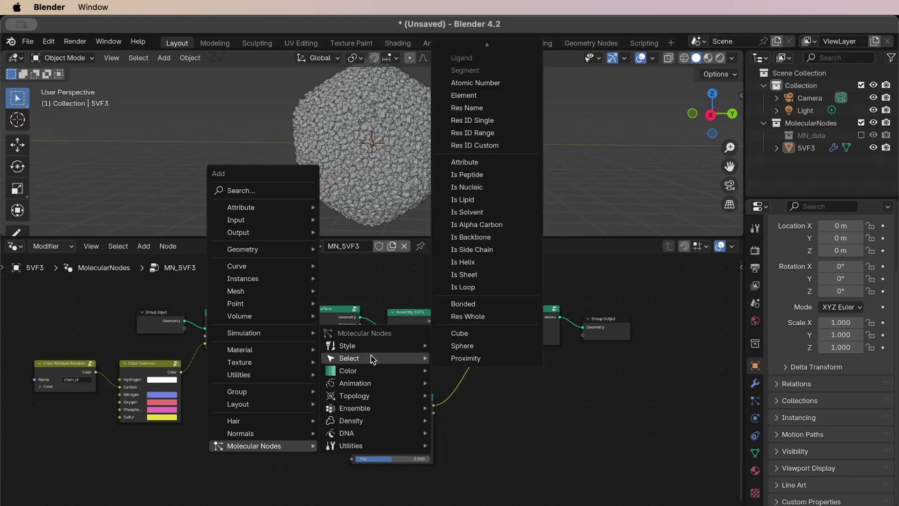
mouse_move(349, 358)
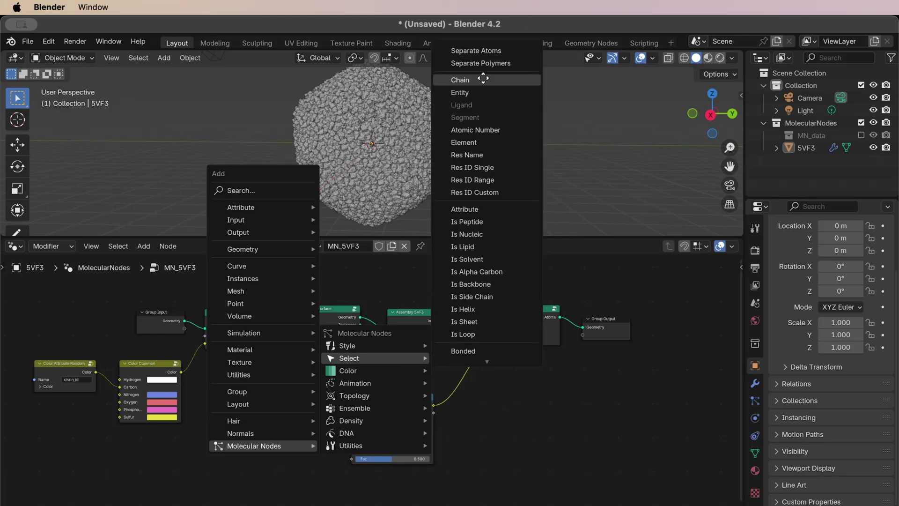
click(493, 82)
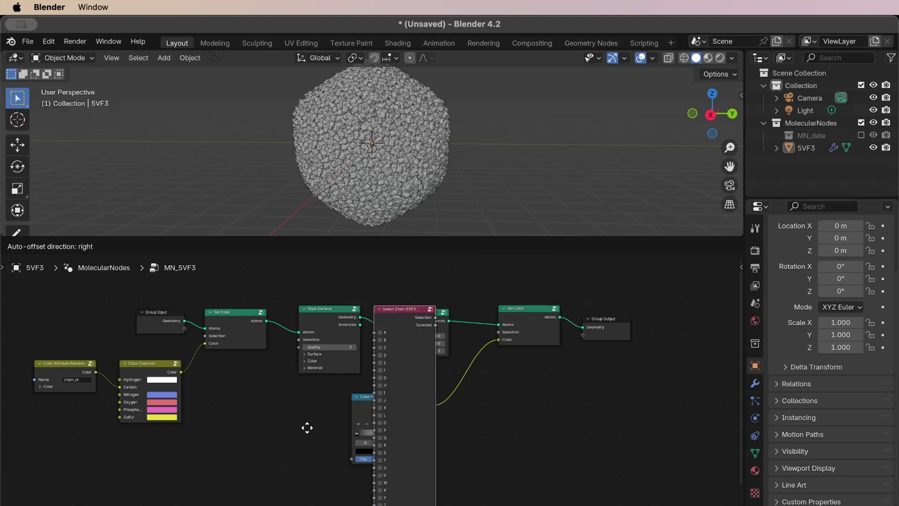
click(242, 410)
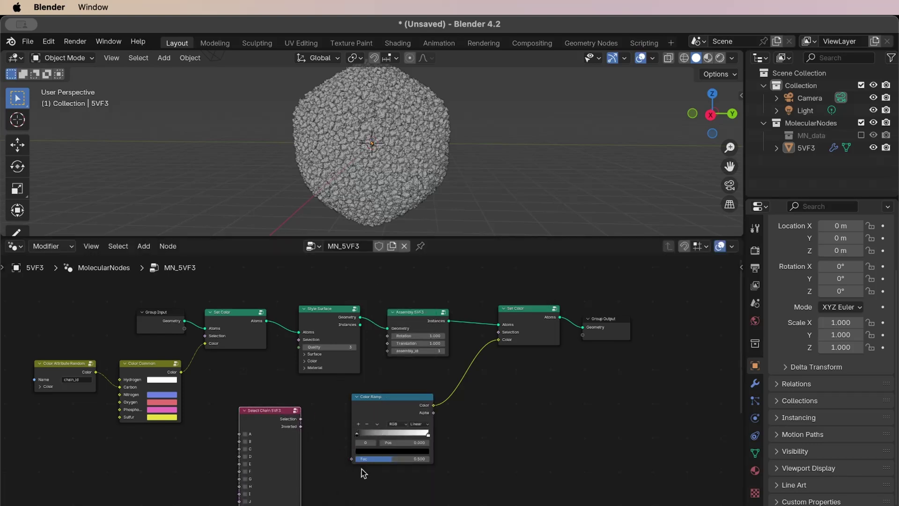
scroll(370, 464, down, 3)
scroll(370, 464, left, 3)
scroll(368, 462, down, 1)
scroll(368, 461, left, 2)
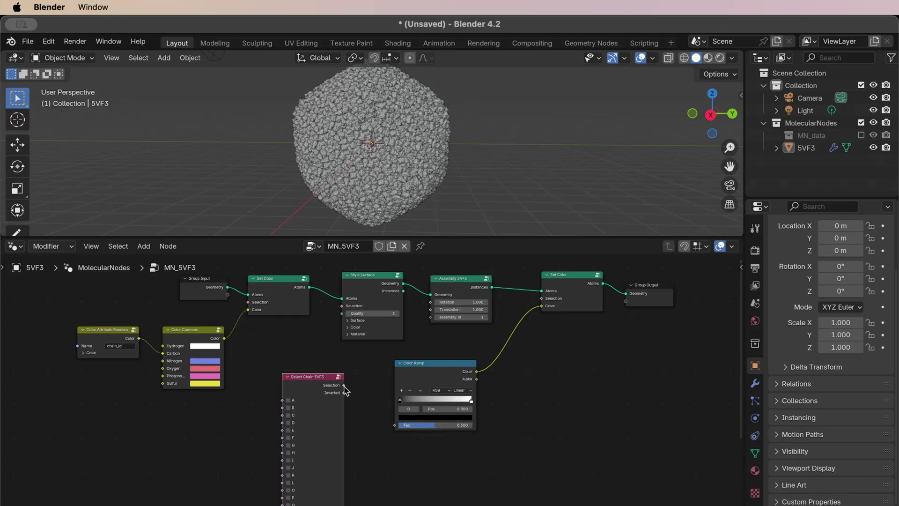
drag(343, 385, 395, 425)
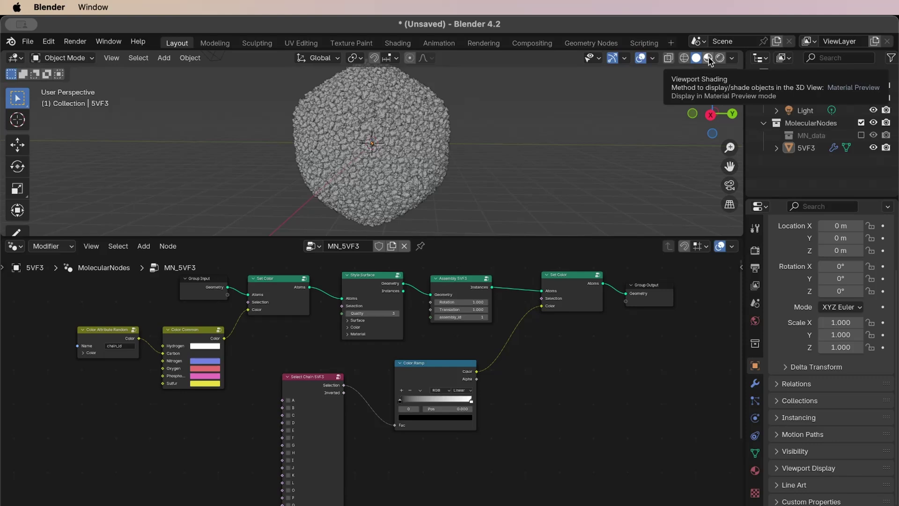
- Switch the viewport to Material Preview and pan the node editor to the chain checkboxes
click(708, 58)
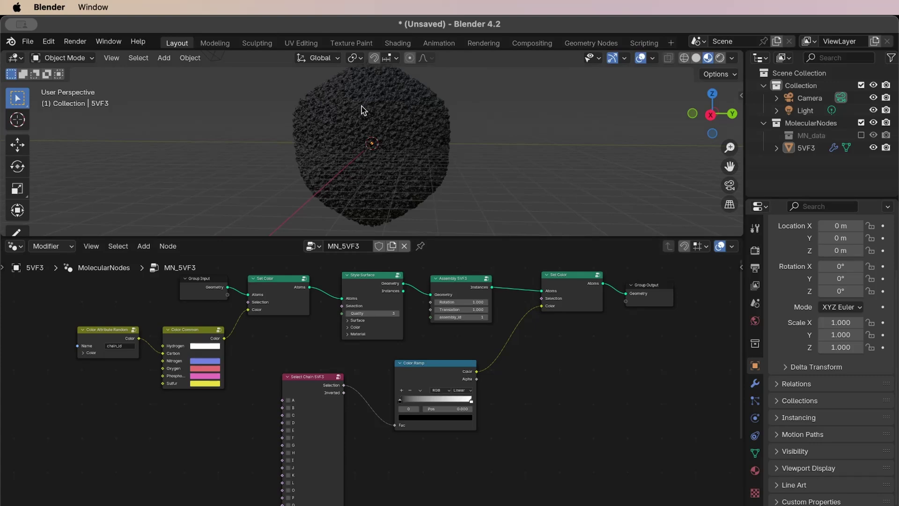
scroll(347, 431, down, 3)
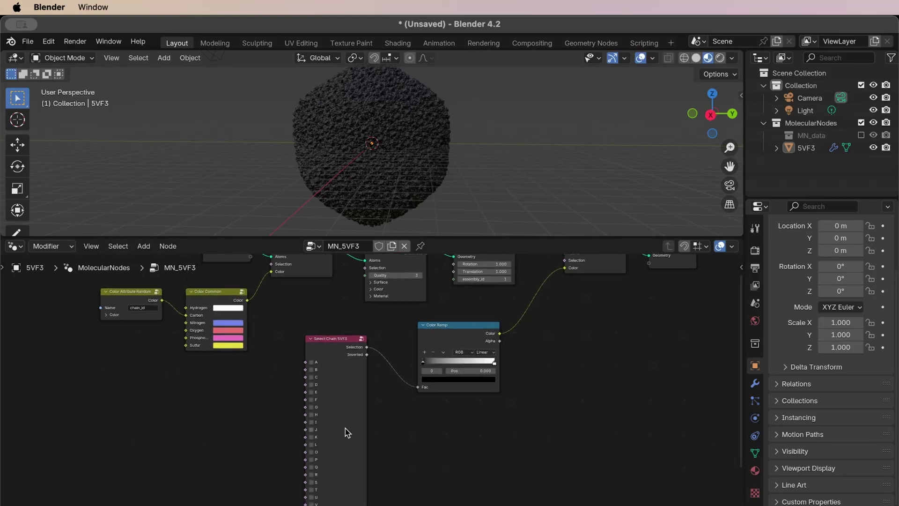
scroll(347, 432, down, 2)
scroll(346, 432, down, 1)
scroll(345, 429, down, 1)
scroll(345, 429, down, 1)
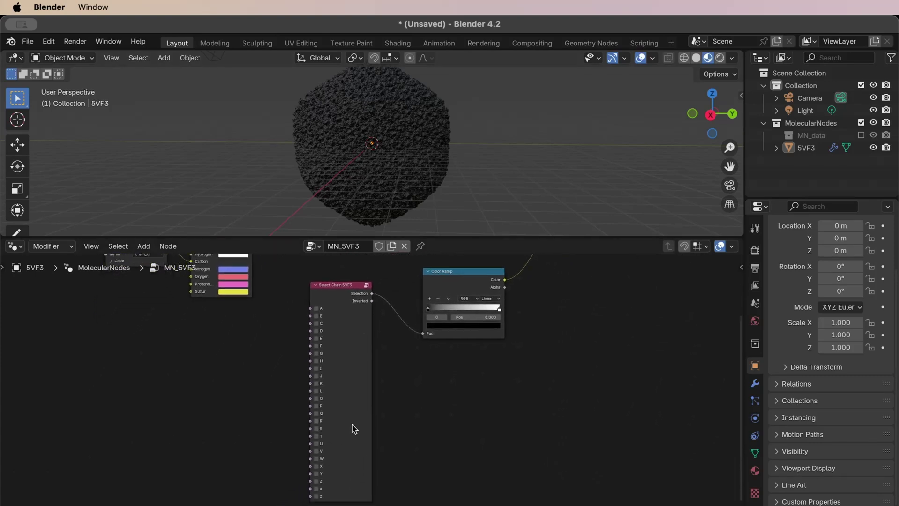
scroll(354, 427, down, 1)
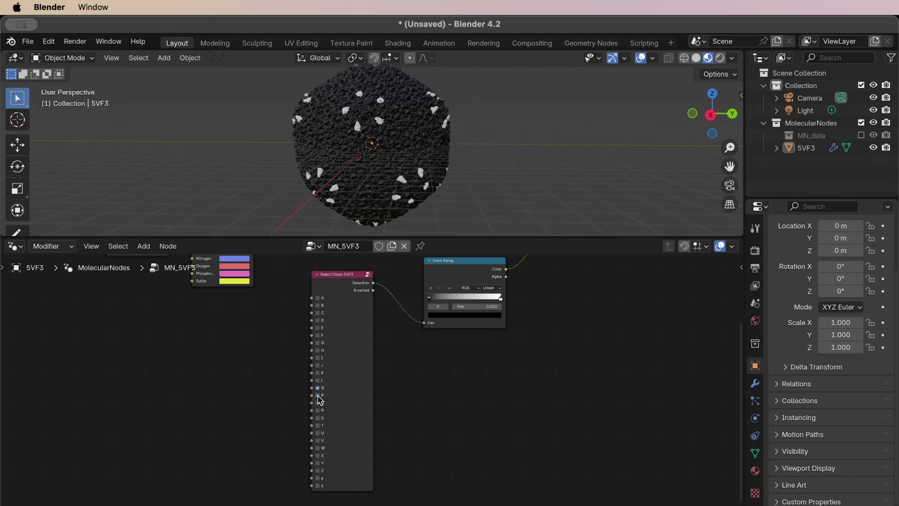
- Tick chains P, S, T and U in the Select Chain 5VF3 node
click(318, 395)
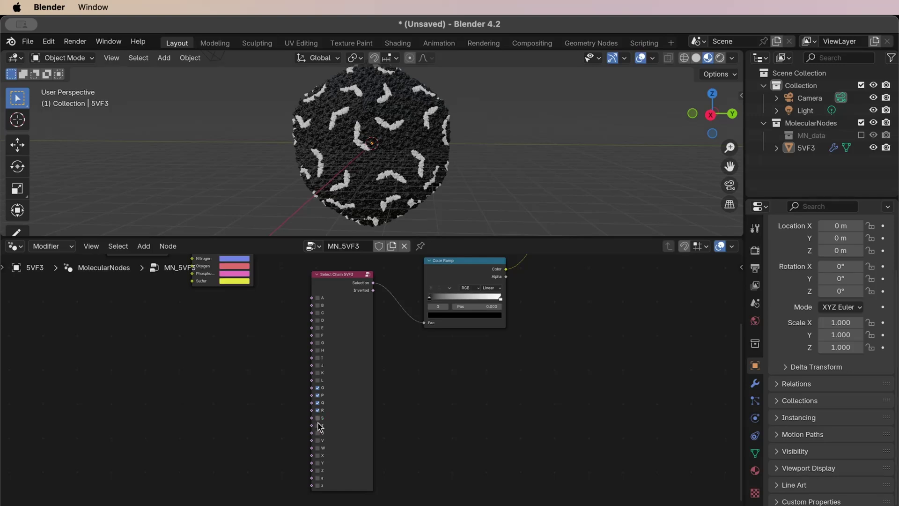
click(317, 418)
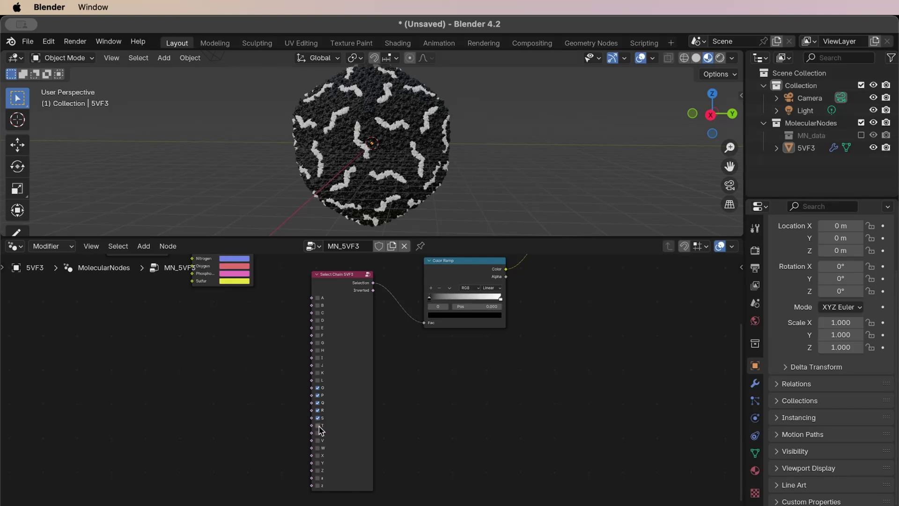
click(318, 426)
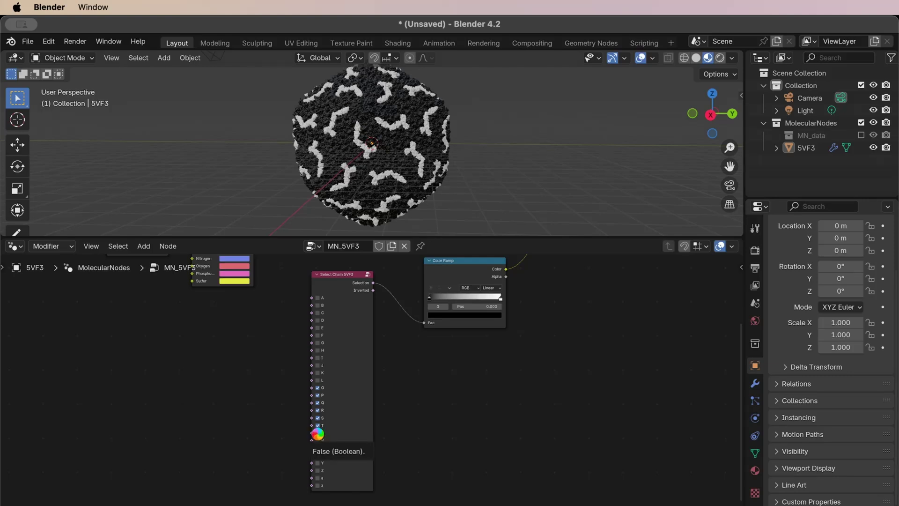
click(318, 435)
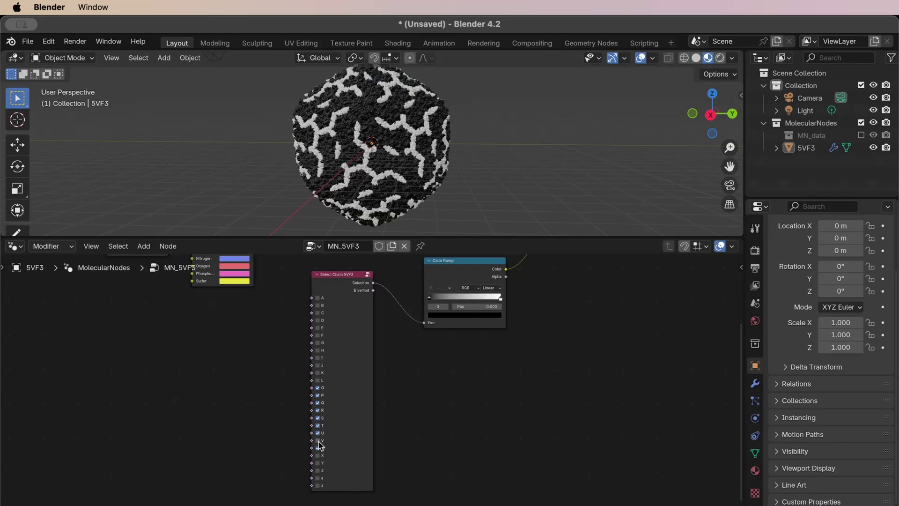
- Tick chains V, W and X in the Select Chain 5VF3 node
click(318, 441)
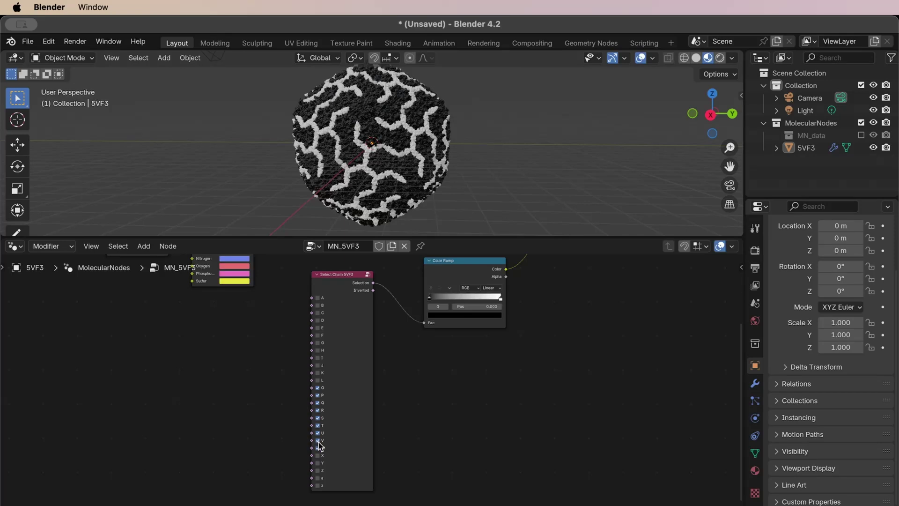
click(318, 449)
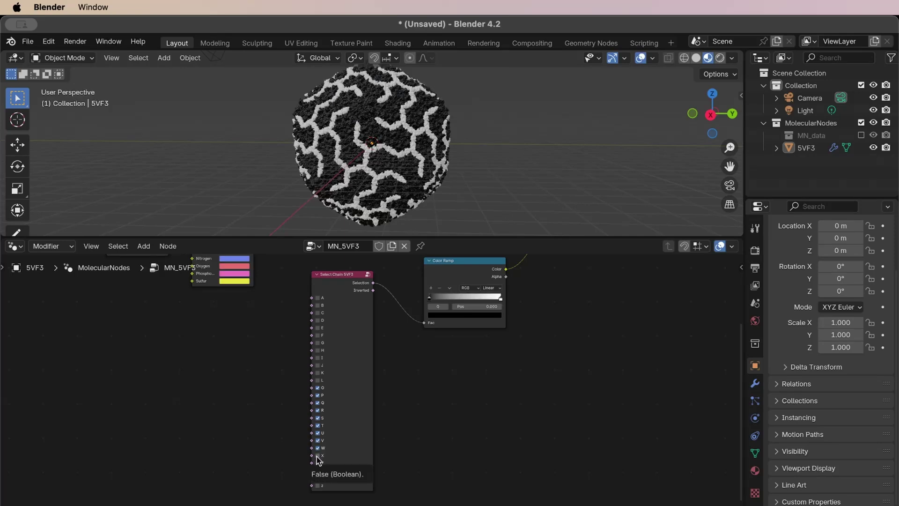
click(317, 455)
click(317, 456)
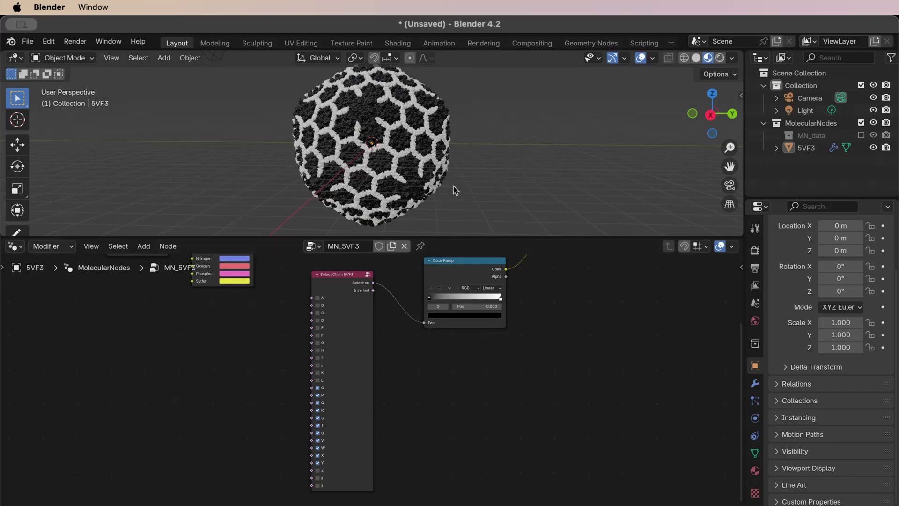
- Orbit the 3D viewport to see the capsid from a new angle
scroll(430, 162, left, 3)
scroll(430, 162, left, 3)
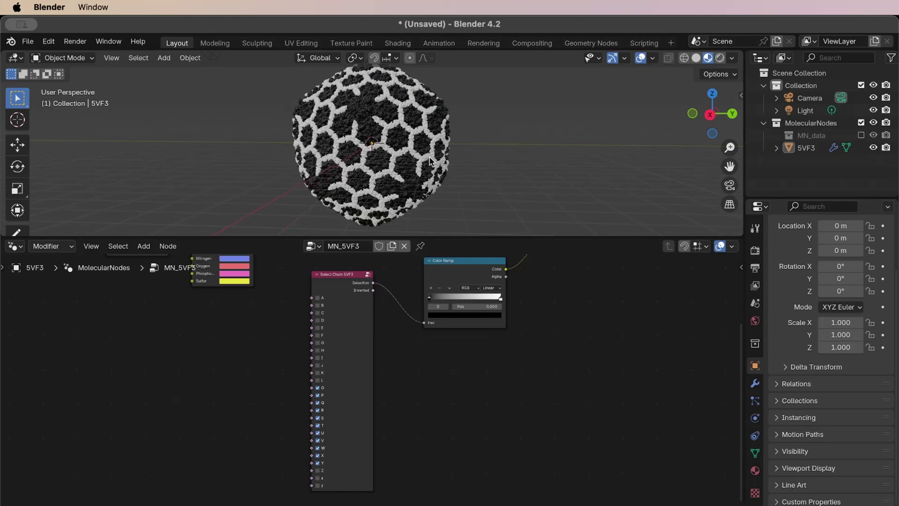
scroll(430, 162, left, 2)
scroll(430, 162, left, 2)
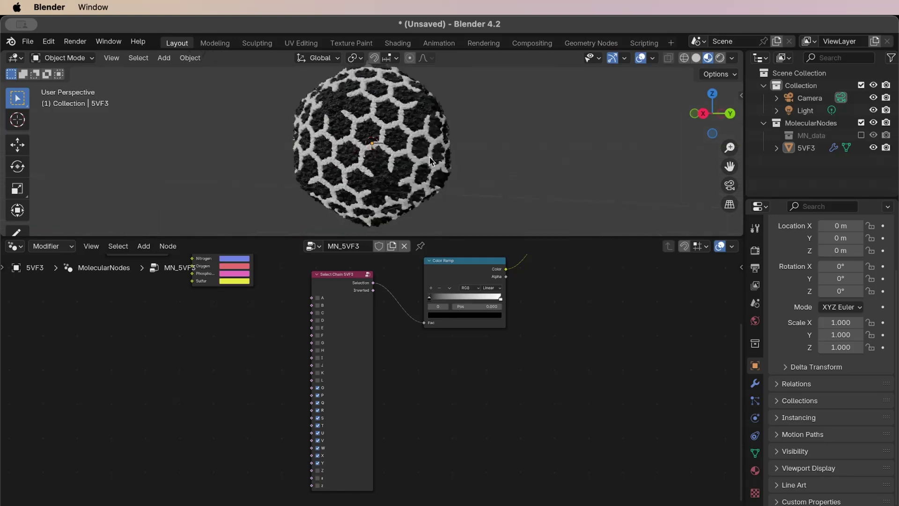
scroll(430, 162, left, 2)
scroll(429, 161, left, 2)
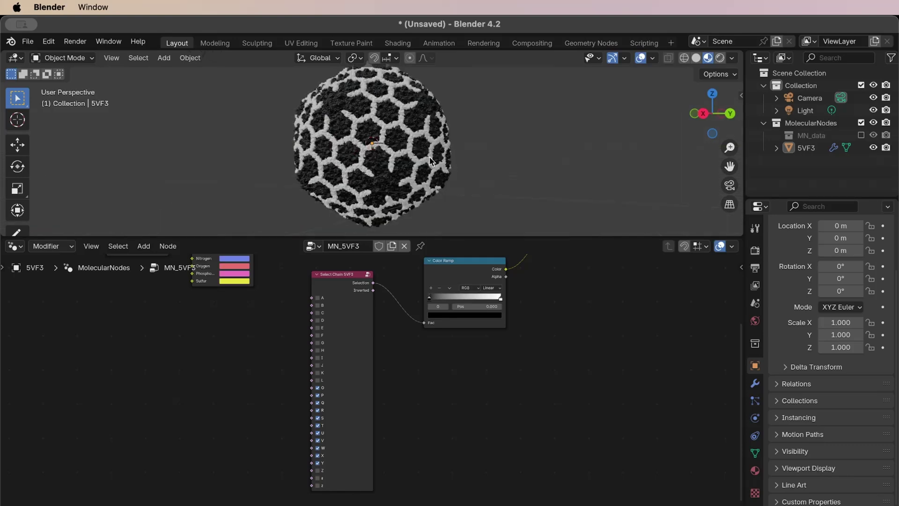
middle_drag(430, 162, 511, 171)
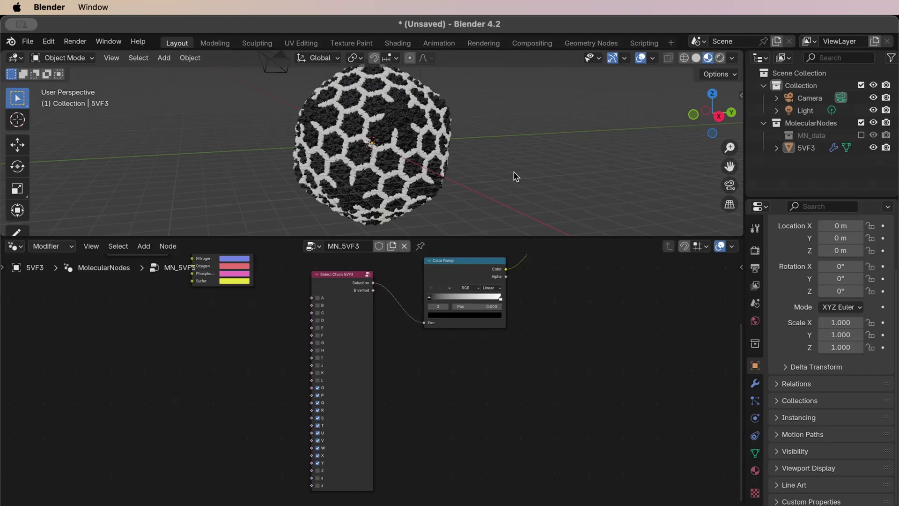
- Shift the Color Ramp node down-left and pan the node editor to reveal the colouring nodes
drag(457, 272, 444, 292)
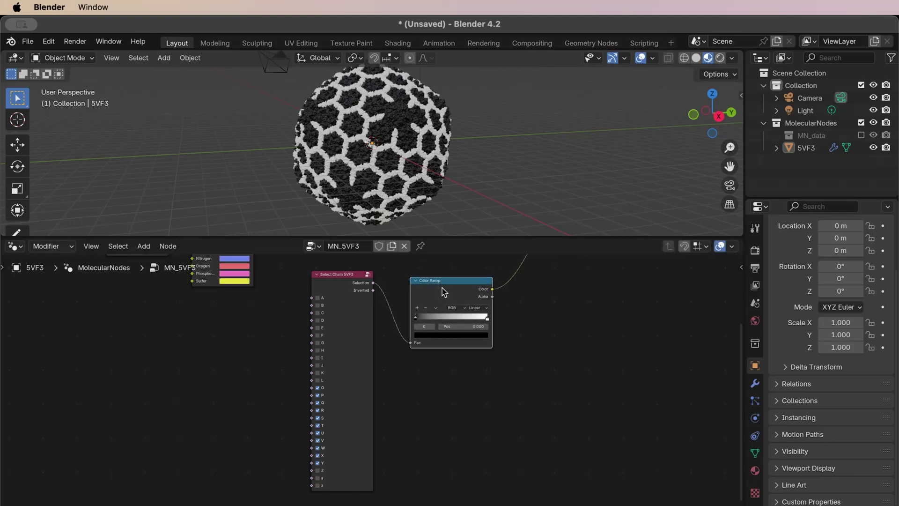
scroll(529, 307, up, 5)
scroll(529, 307, up, 5)
scroll(529, 307, down, 5)
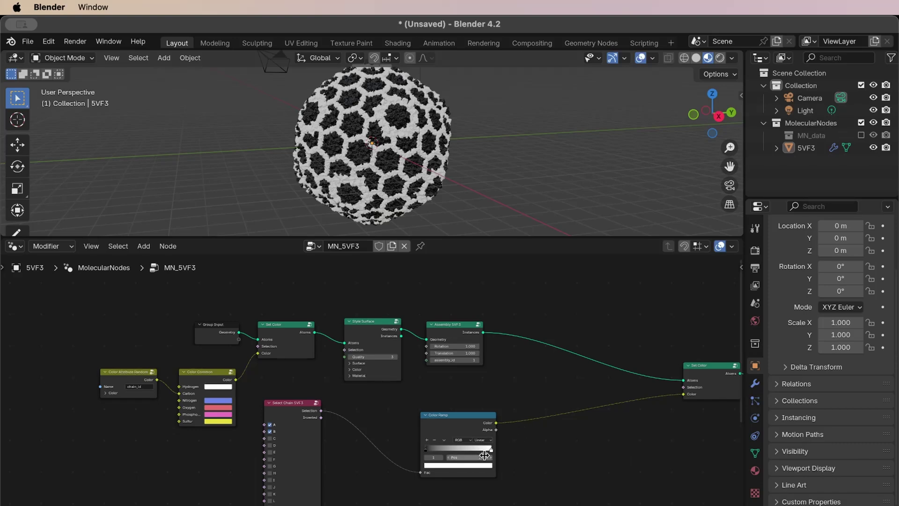
- Make the Color Ramp's right stop light cyan for the selected chains
click(475, 468)
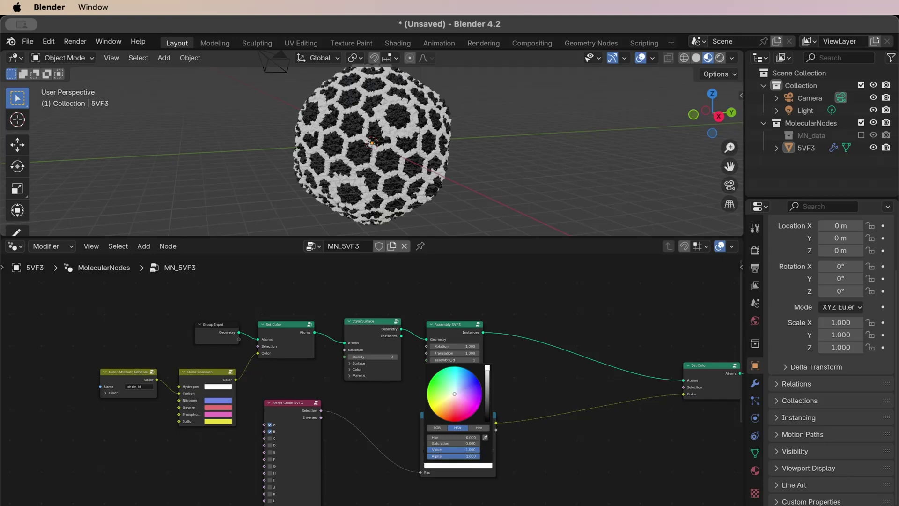
click(456, 384)
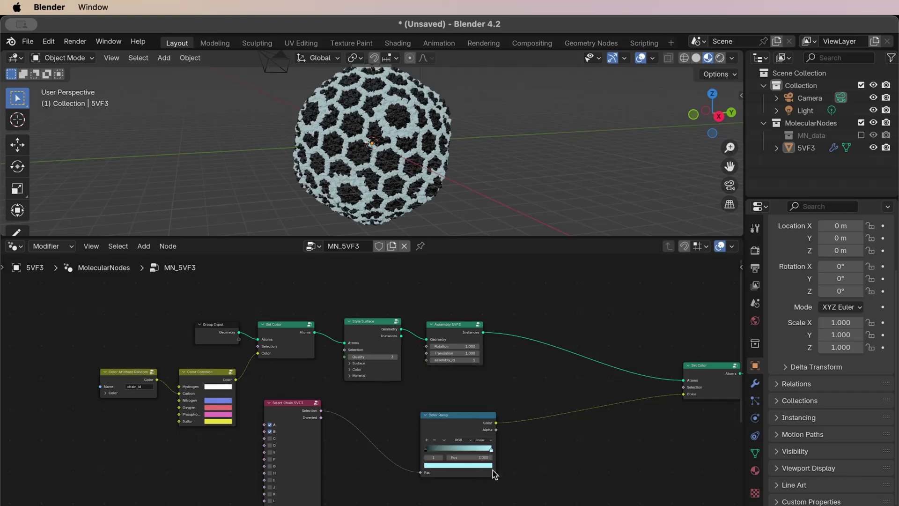
click(427, 450)
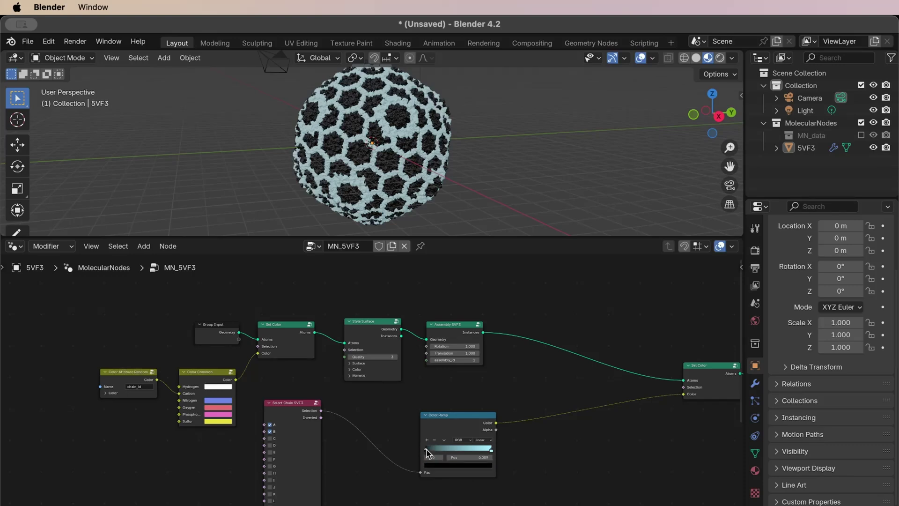
scroll(426, 452, up, 1)
scroll(428, 453, up, 1)
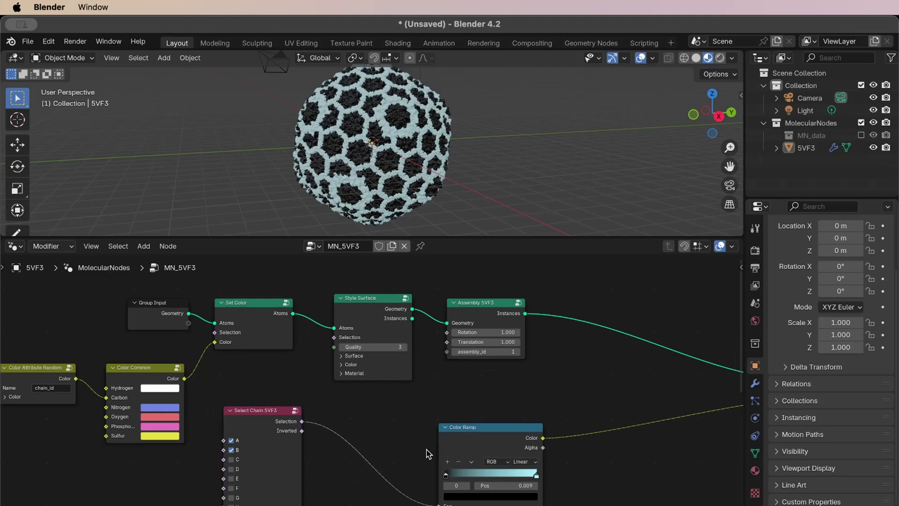
scroll(426, 453, up, 1)
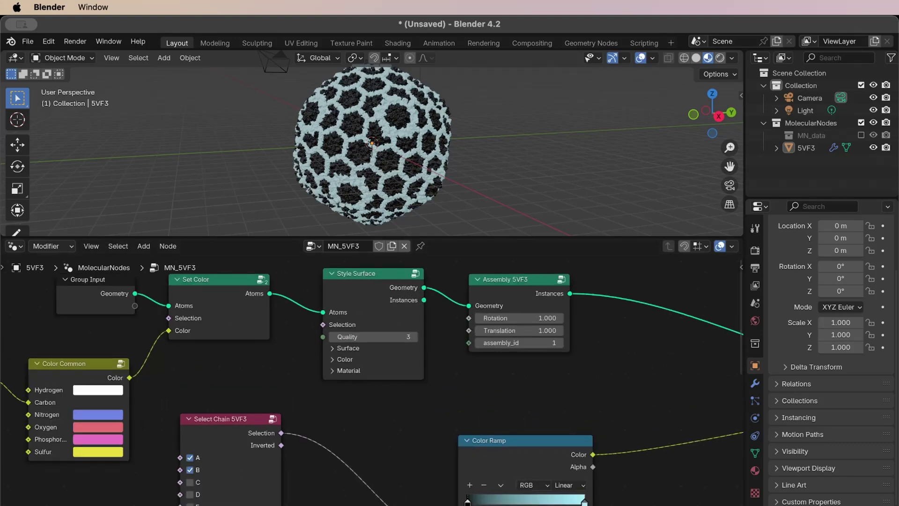
scroll(592, 444, down, 5)
scroll(592, 444, down, 3)
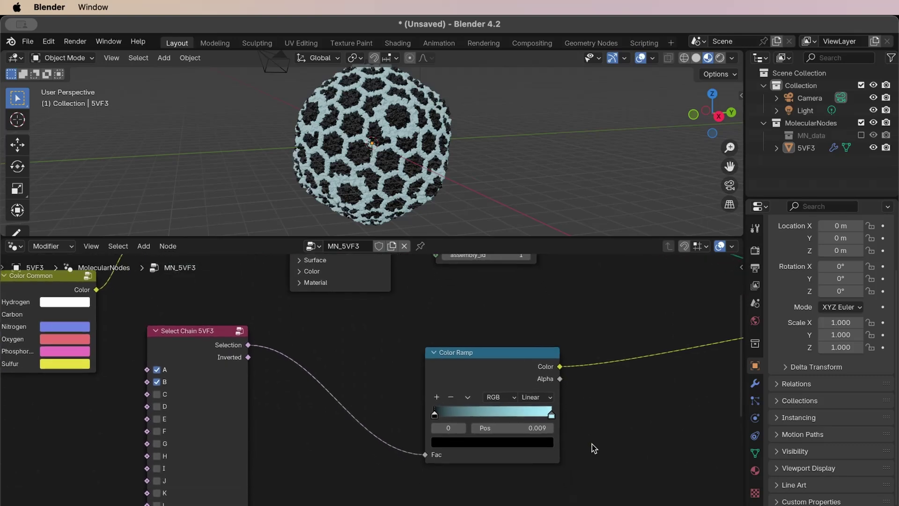
scroll(592, 444, down, 1)
- Brighten the left ramp stop from black and make it dark blue for the other chains
click(492, 431)
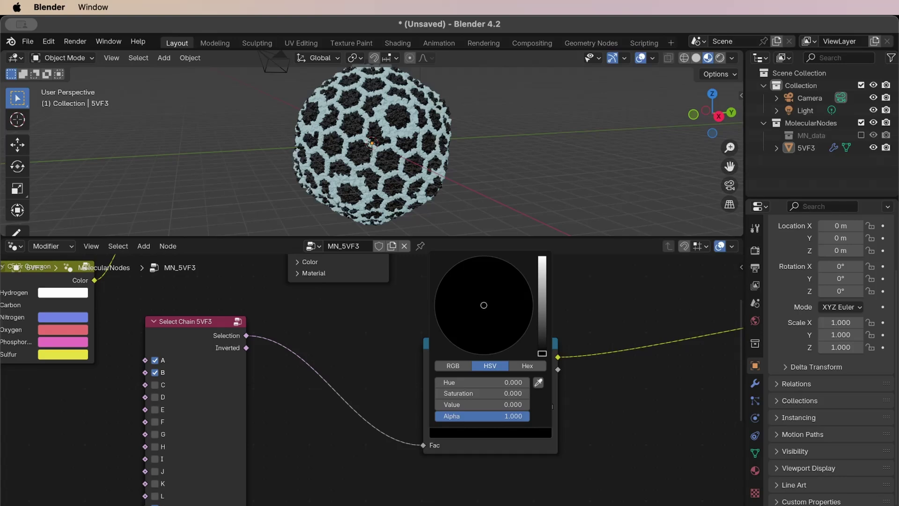
click(544, 319)
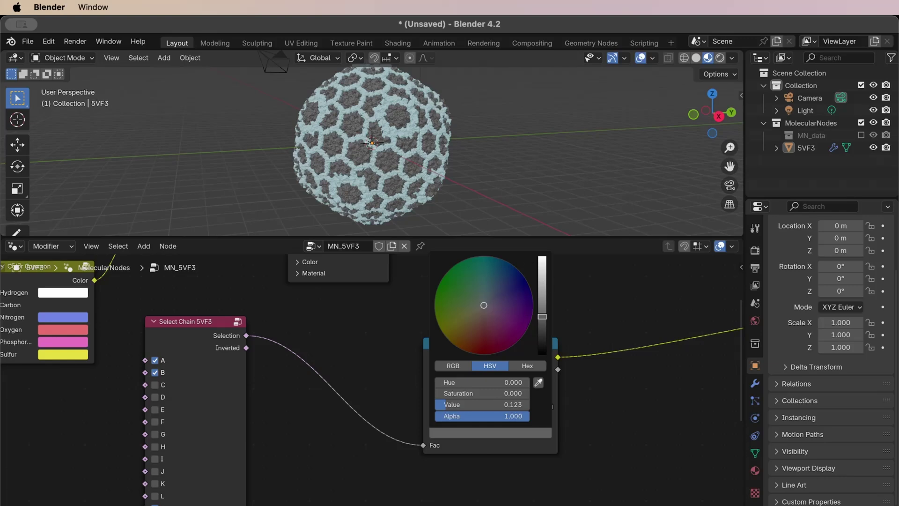
click(519, 282)
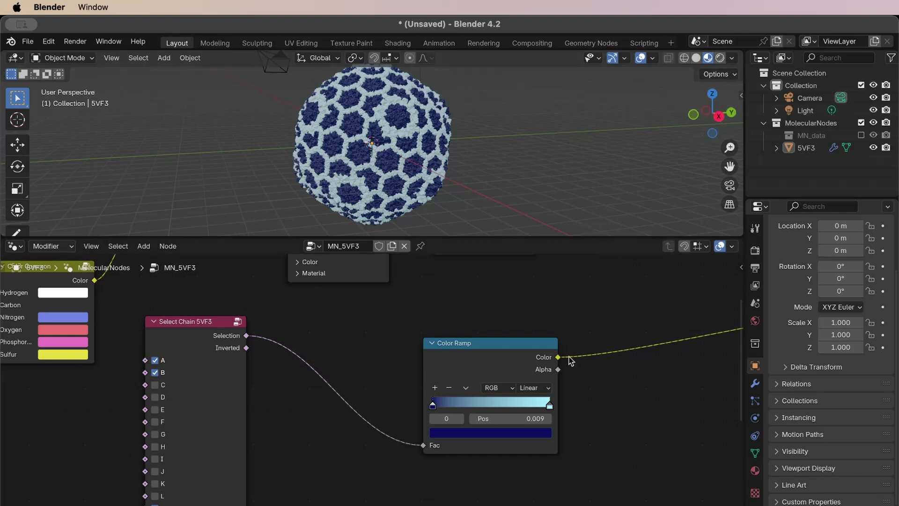
scroll(568, 362, right, 2)
scroll(569, 361, right, 4)
scroll(571, 361, right, 4)
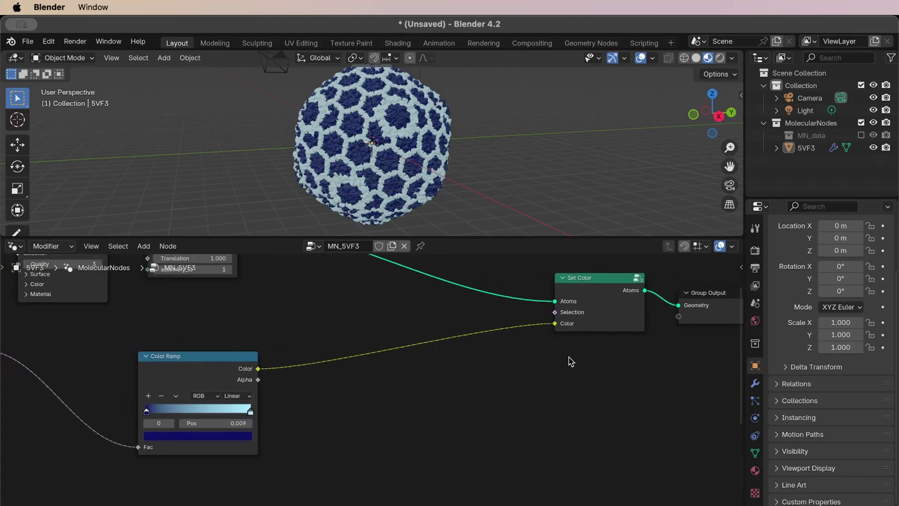
- Move the Select Chain and Color Ramp nodes down together and pan around the node tree
scroll(571, 361, left, 3)
scroll(569, 363, left, 3)
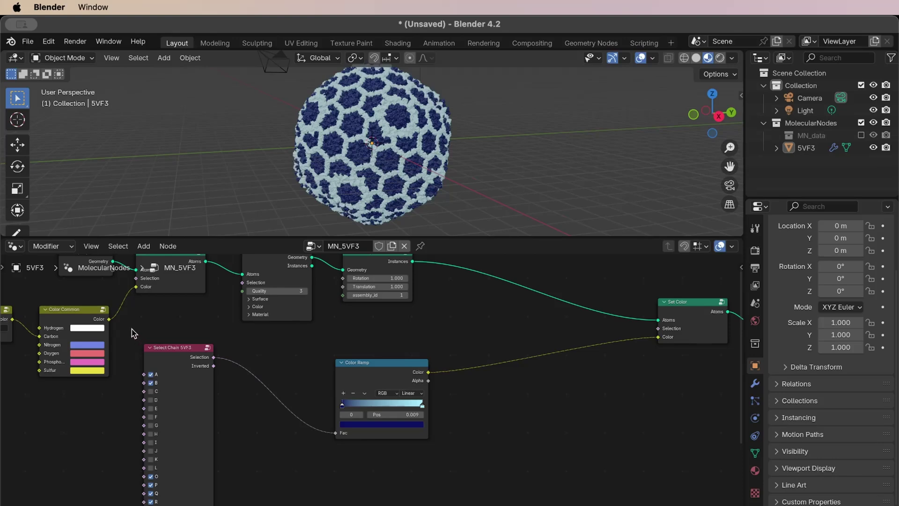
drag(131, 328, 377, 452)
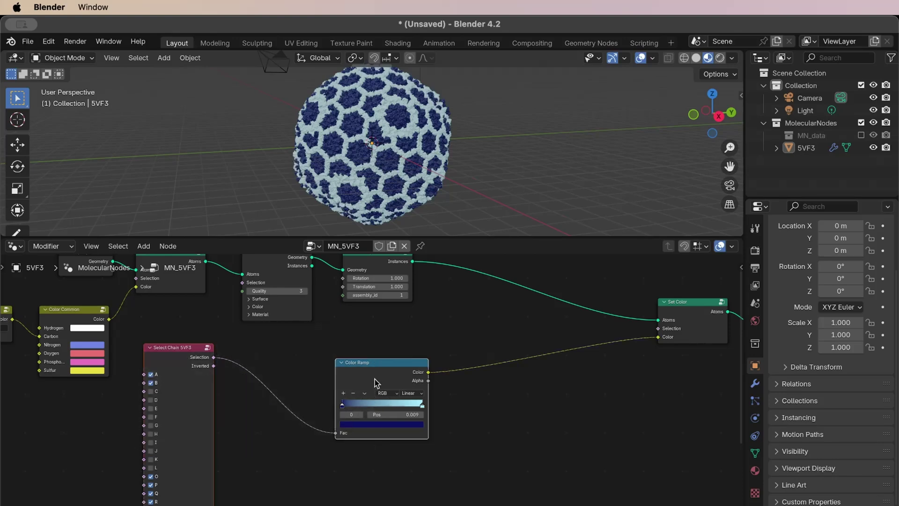
drag(341, 375, 362, 395)
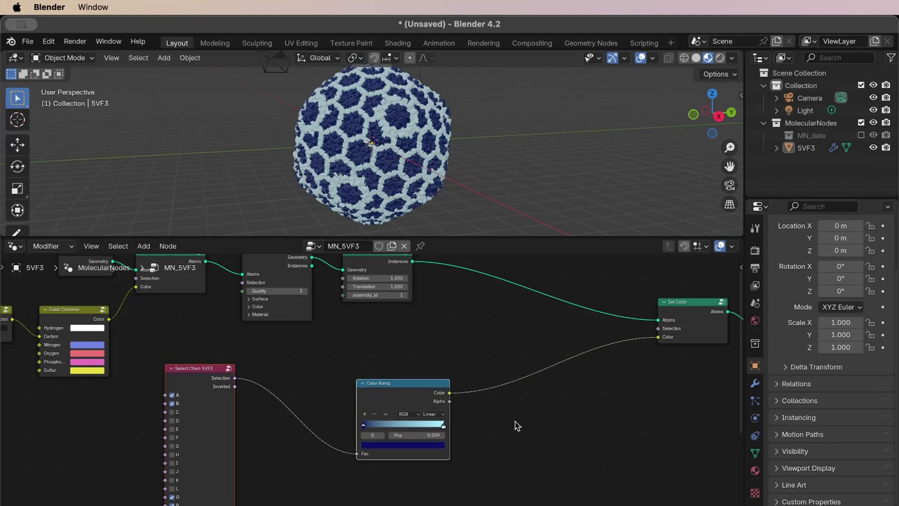
scroll(515, 425, up, 1)
scroll(517, 427, up, 1)
scroll(520, 430, up, 1)
scroll(524, 433, up, 1)
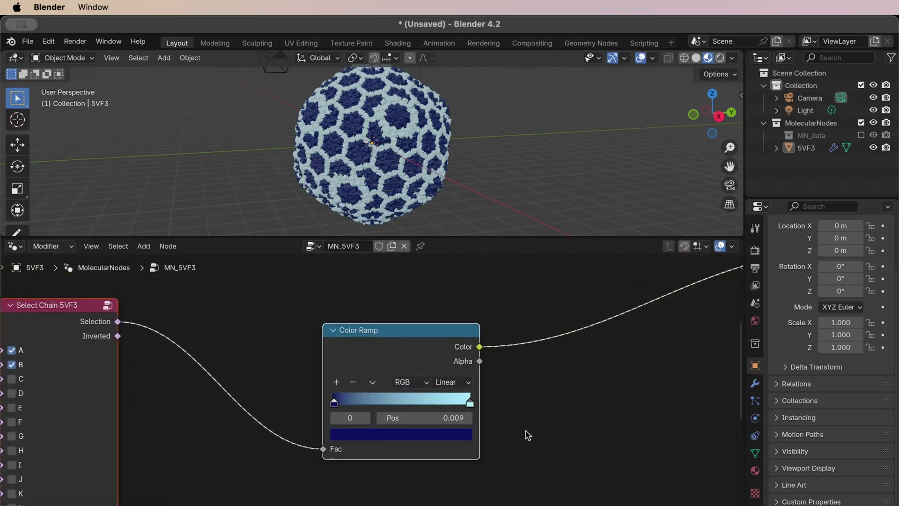
scroll(528, 435, down, 1)
scroll(528, 435, down, 2)
scroll(548, 375, down, 1)
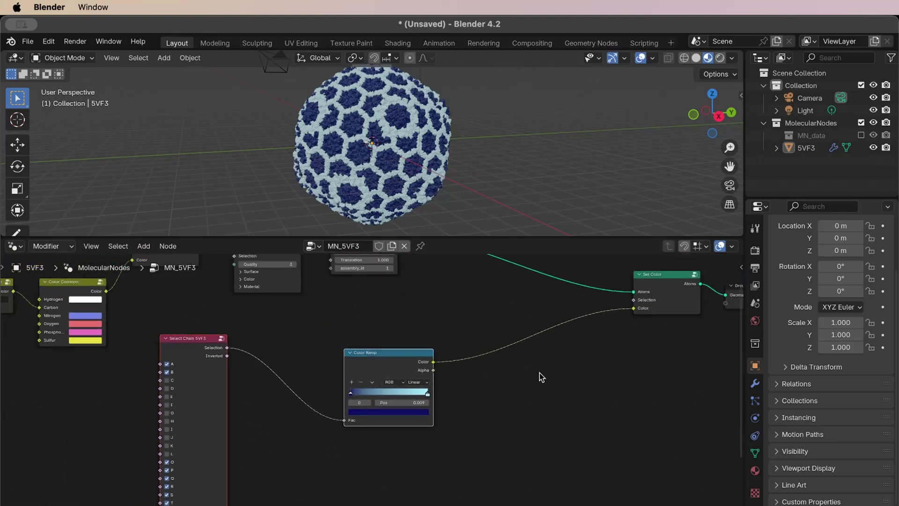
scroll(539, 373, down, 2)
scroll(540, 373, up, 2)
scroll(540, 373, right, 2)
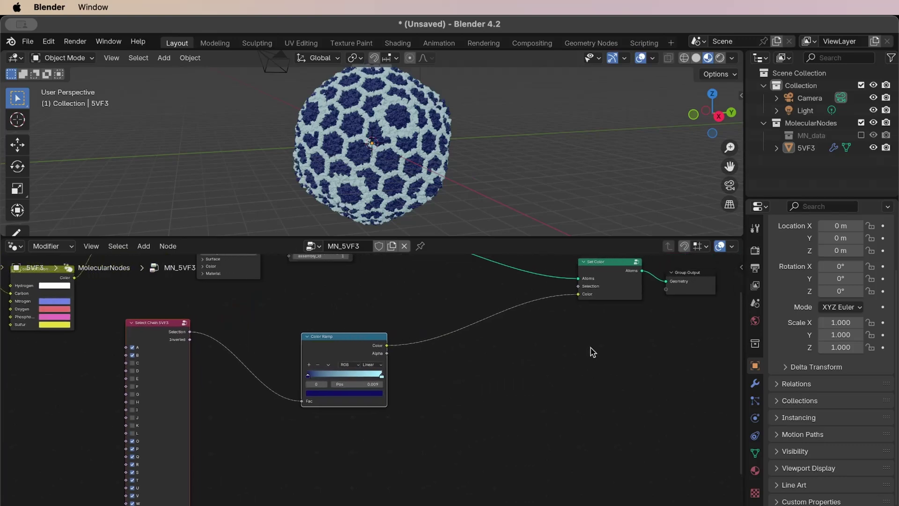
scroll(431, 355, up, 1)
scroll(432, 355, up, 1)
scroll(431, 355, up, 1)
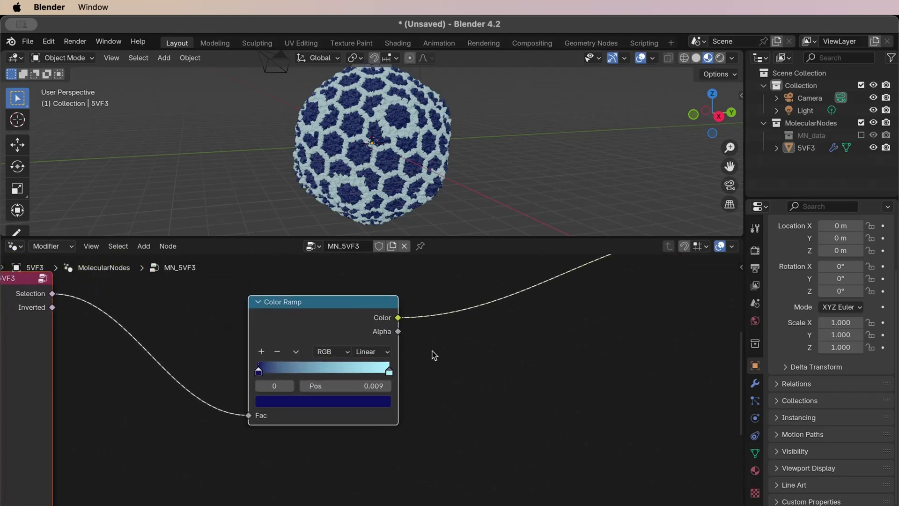
scroll(432, 355, up, 1)
scroll(431, 356, down, 2)
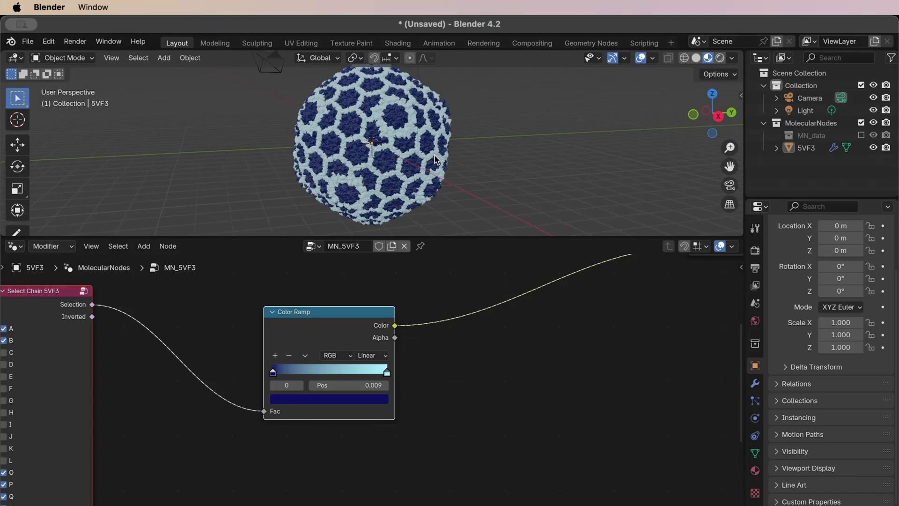
- Switch the 3D view to a side view with numpad 3
key(KP_3)
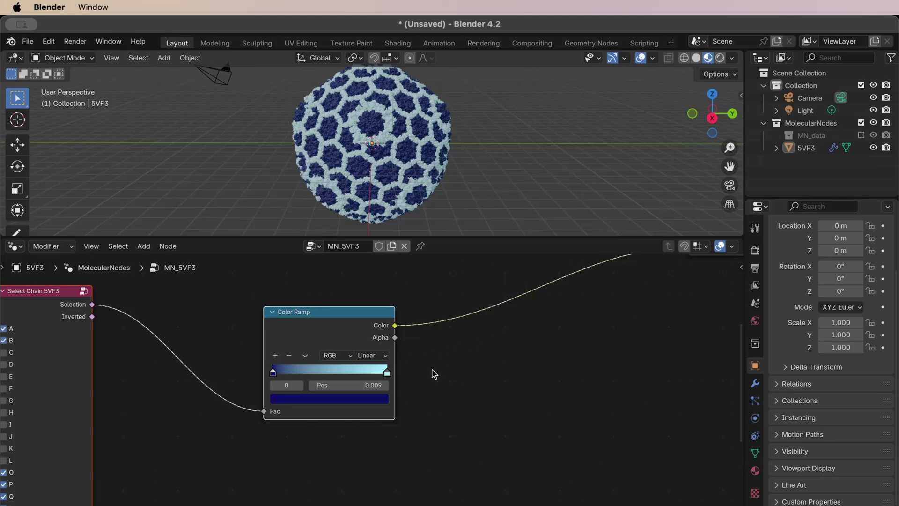
scroll(201, 326, left, 3)
scroll(201, 325, left, 3)
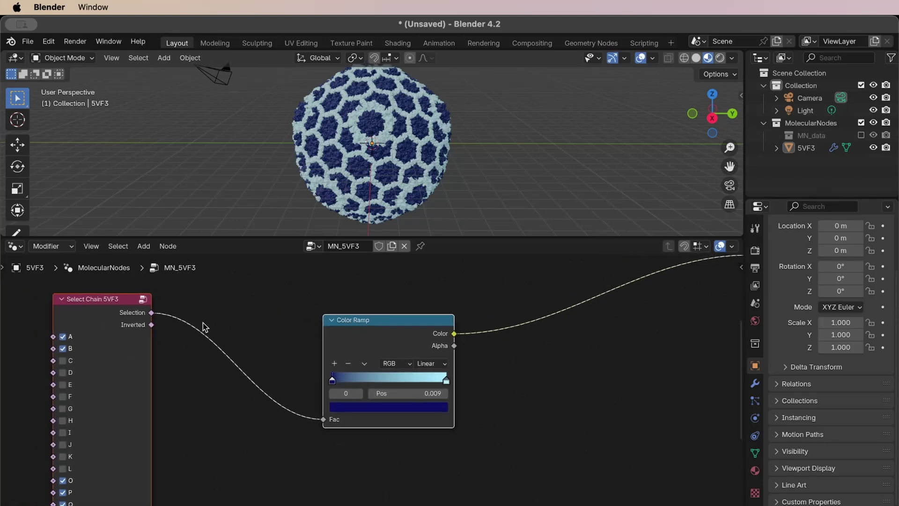
scroll(203, 326, left, 4)
scroll(203, 327, left, 2)
- Make the lower editor a Shader Editor and assign MN Default to the 5VF3 capsid
click(14, 246)
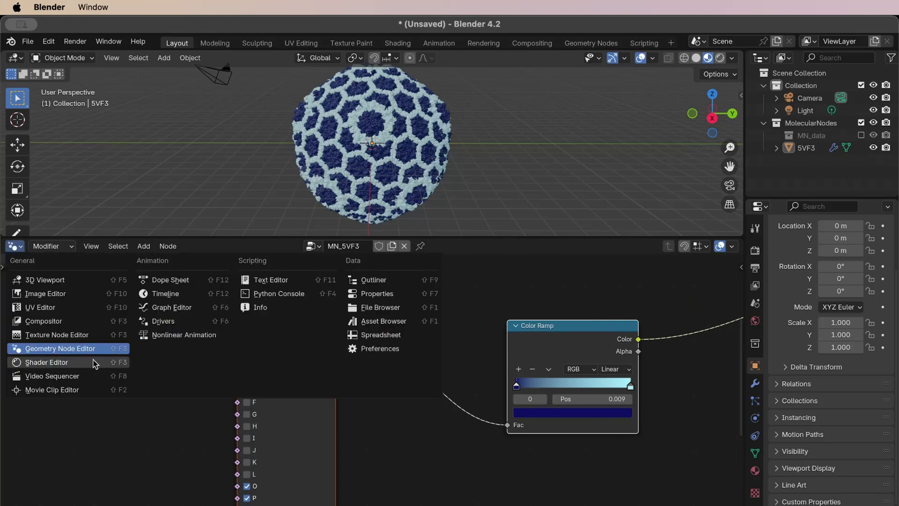
click(64, 363)
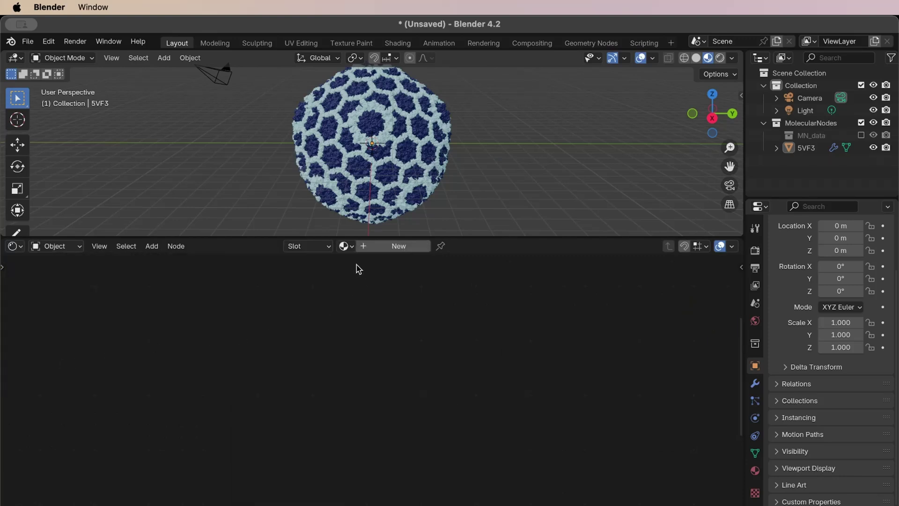
click(388, 177)
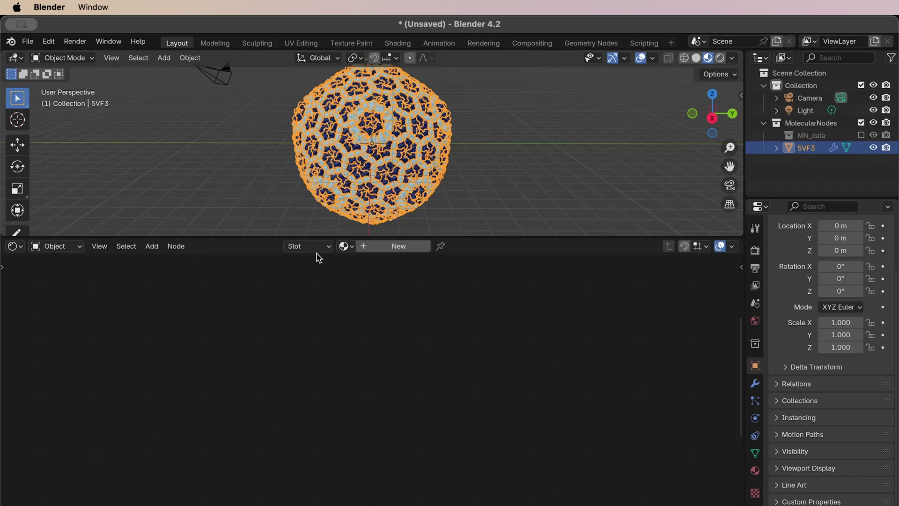
click(346, 246)
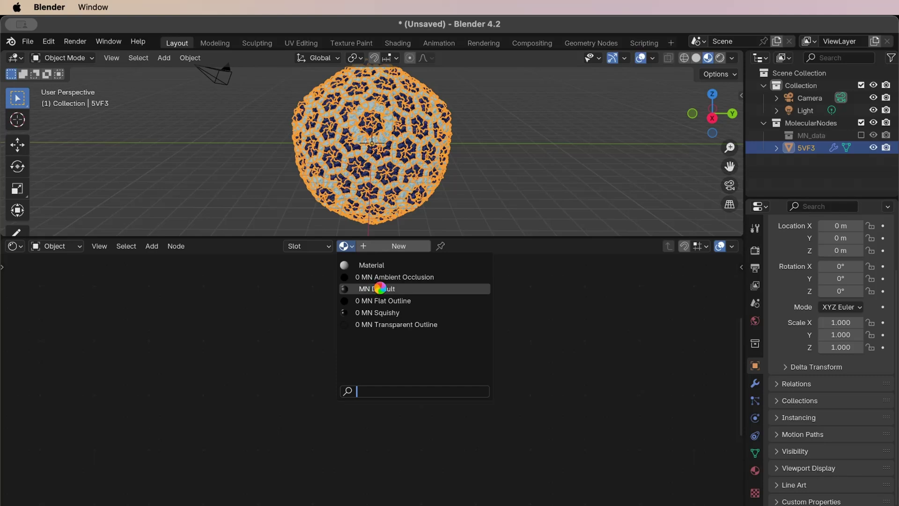
click(383, 291)
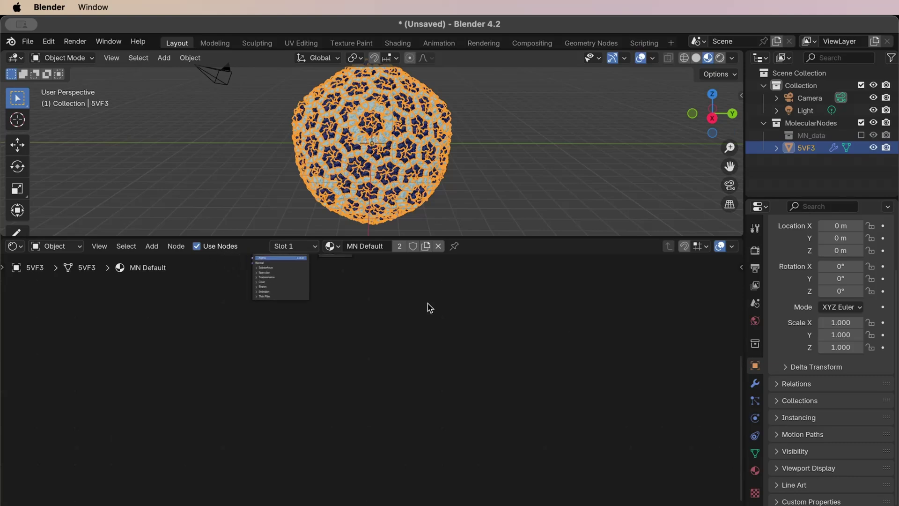
- Zoom into the MN Default node tree and deselect the capsid
scroll(430, 308, up, 2)
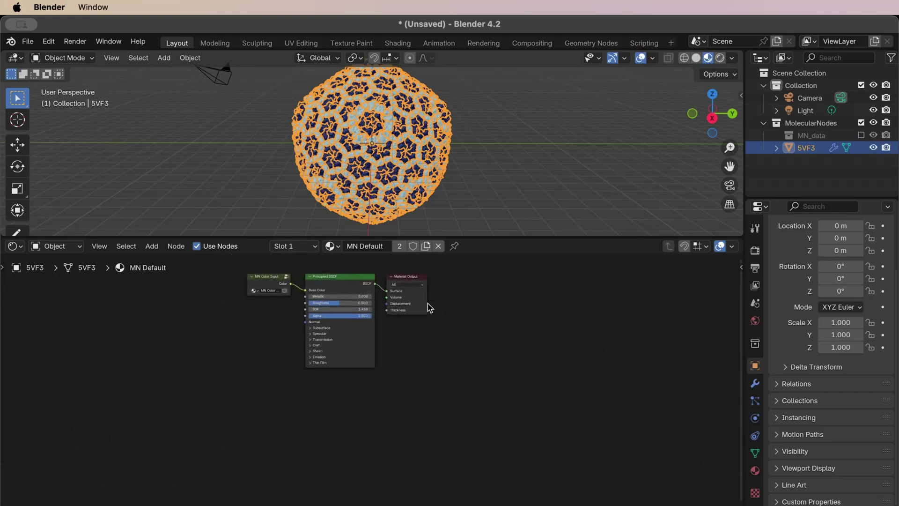
scroll(430, 307, up, 2)
scroll(430, 307, up, 1)
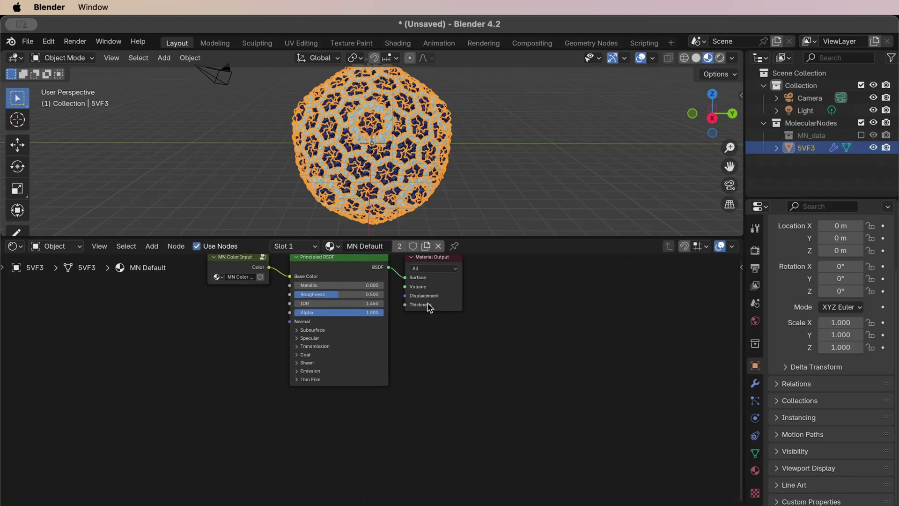
scroll(429, 307, up, 2)
scroll(428, 306, up, 2)
scroll(427, 303, up, 1)
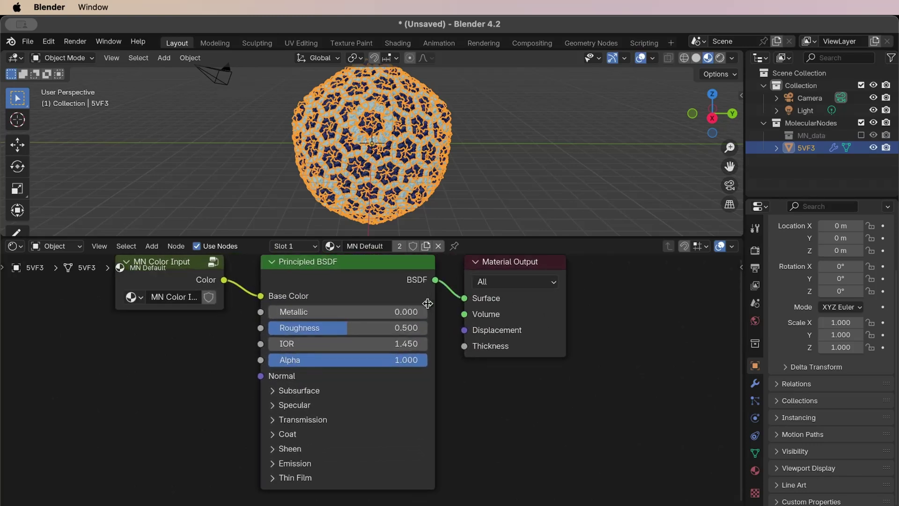
scroll(428, 304, up, 2)
scroll(388, 443, down, 2)
scroll(388, 443, down, 1)
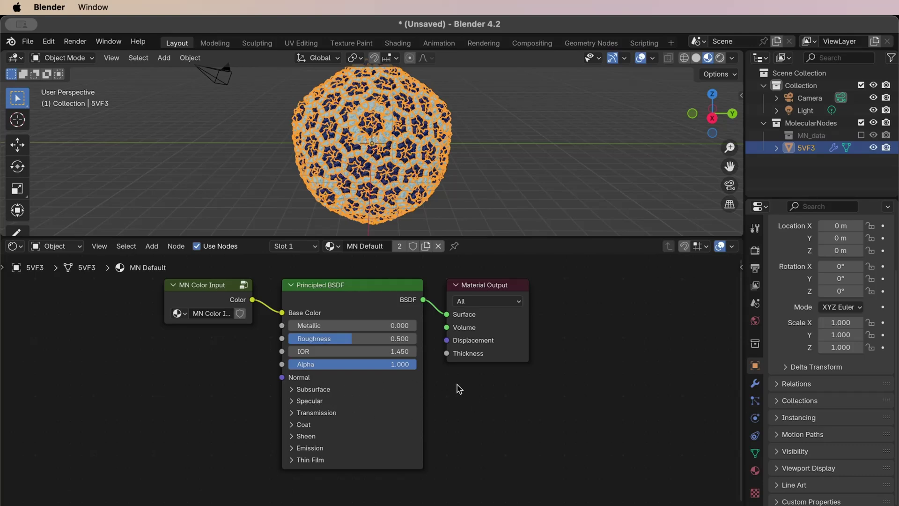
scroll(459, 386, up, 1)
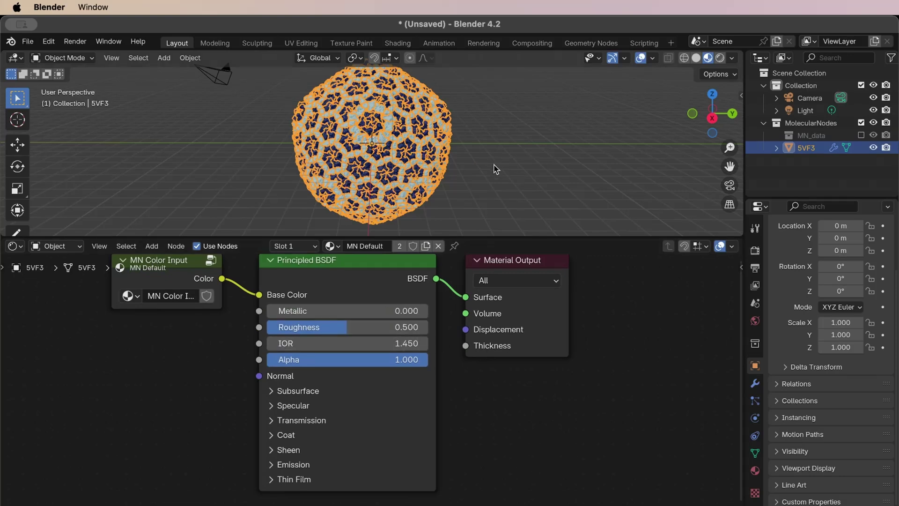
click(482, 171)
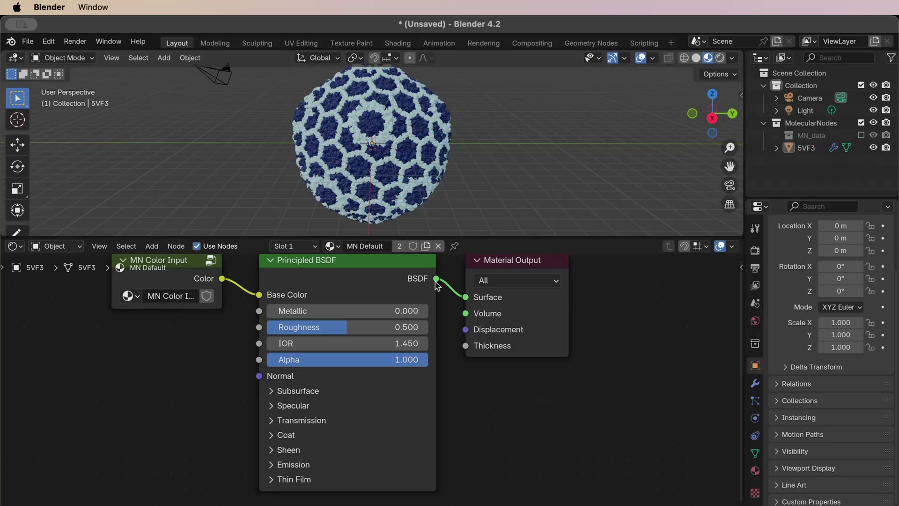
drag(436, 280, 436, 285)
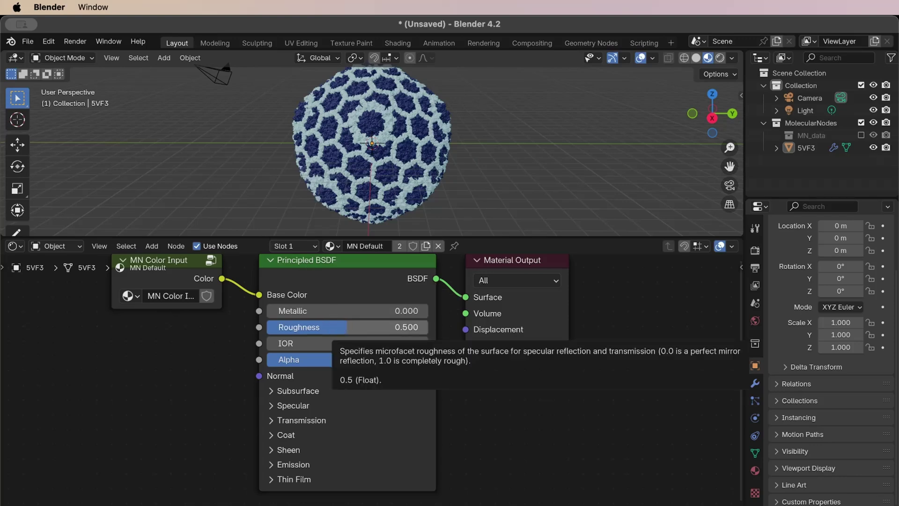
- Set Principled BSDF Roughness 0.889, Subsurface Weight 0.384 and method Random Walk (Skin)
drag(343, 328, 409, 328)
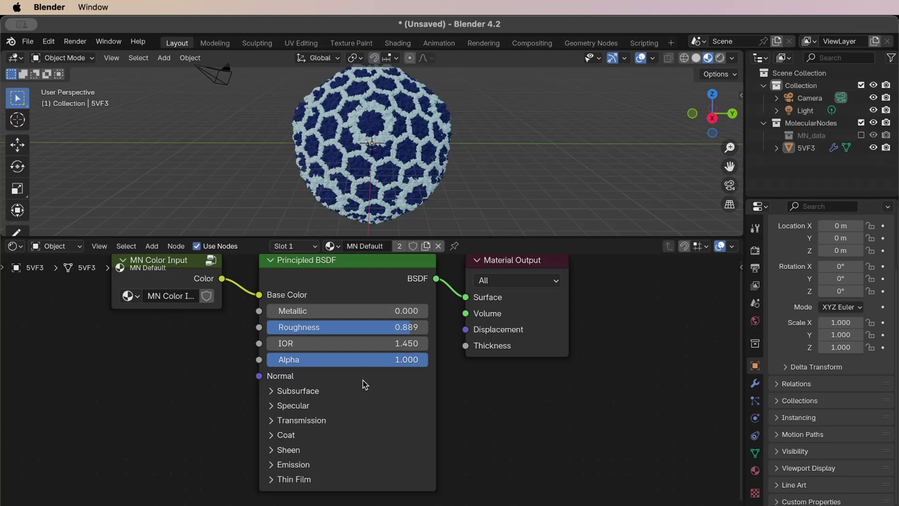
click(305, 391)
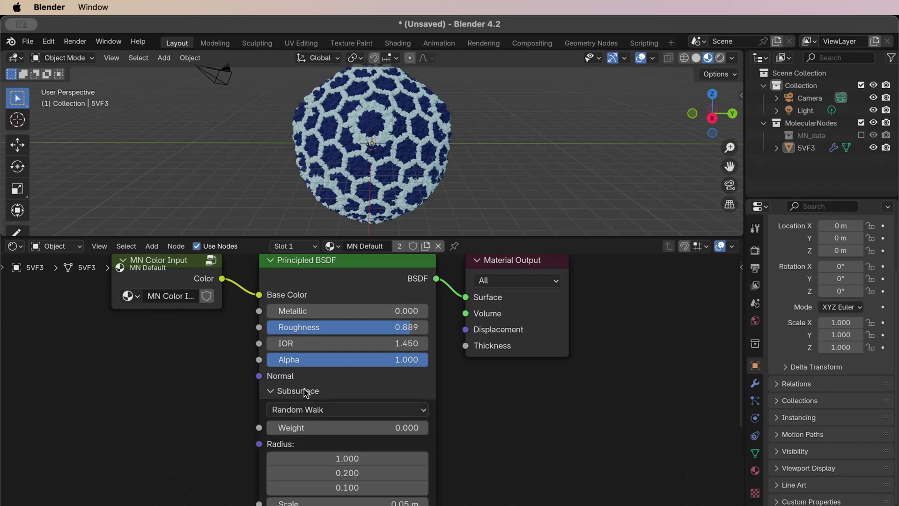
click(304, 428)
drag(305, 428, 328, 427)
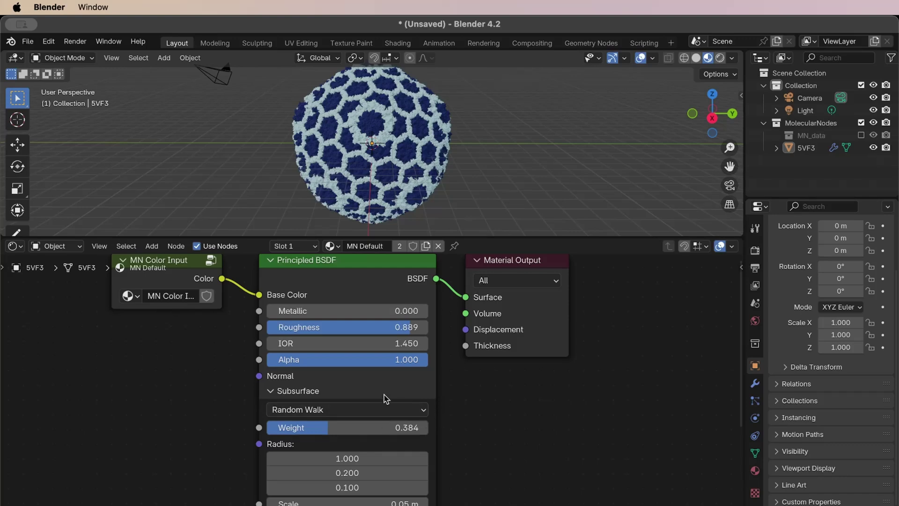
click(426, 411)
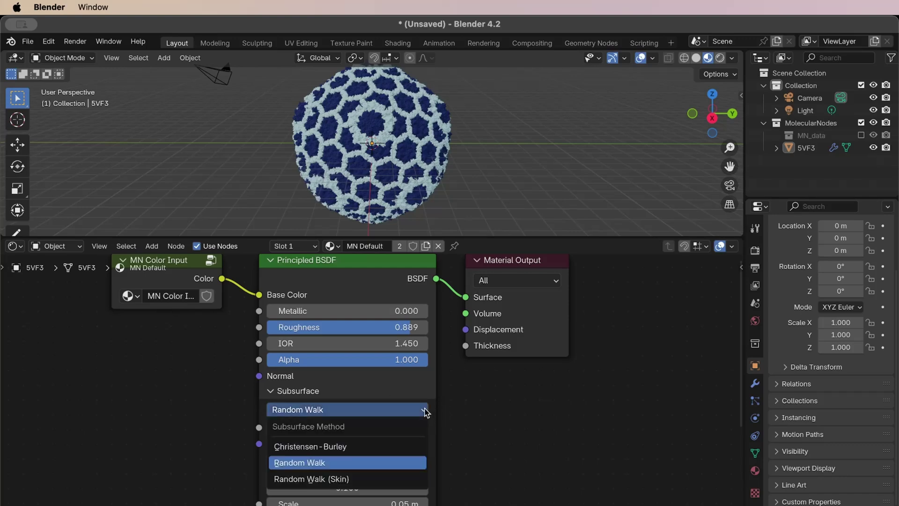
click(325, 480)
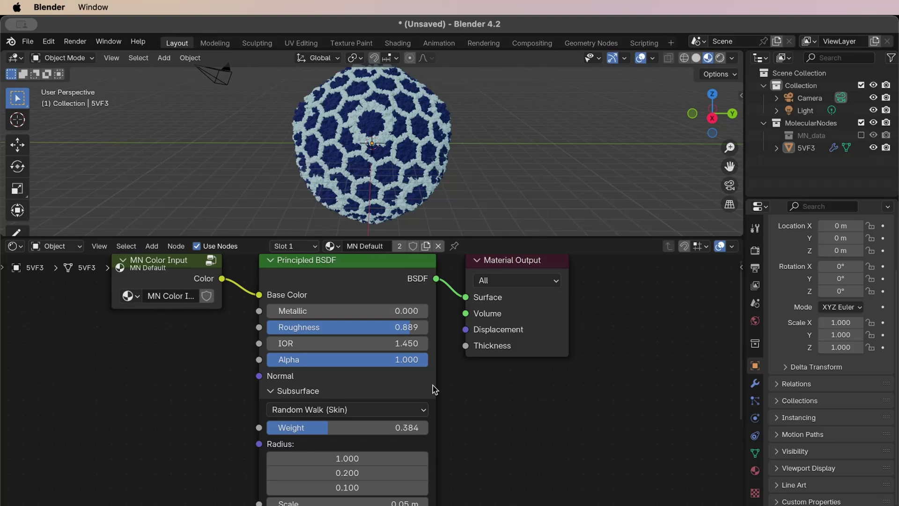
- Raise the Subsurface Scale to 5.65 m
scroll(435, 434, down, 2)
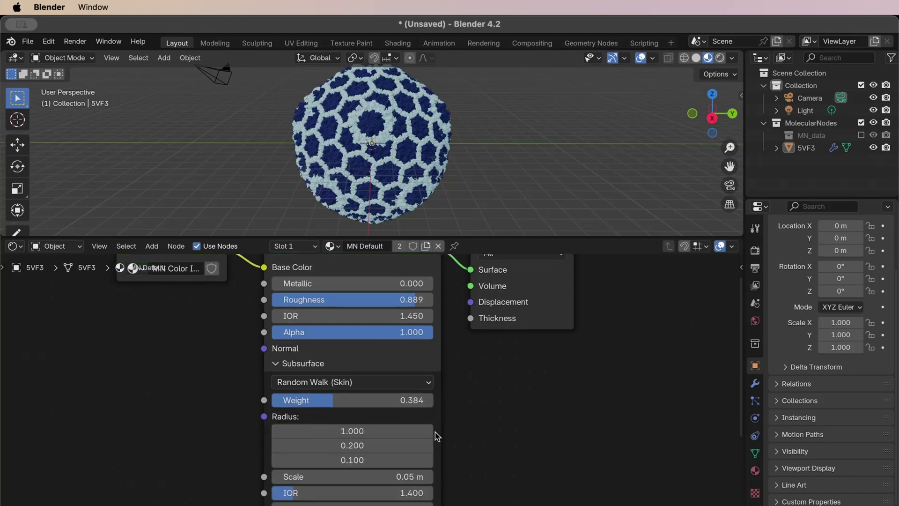
scroll(436, 435, down, 6)
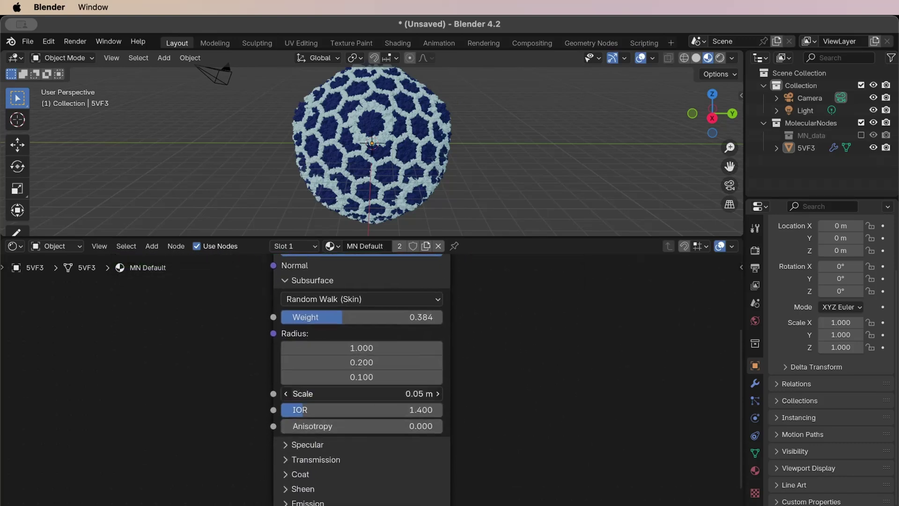
drag(417, 393, 445, 394)
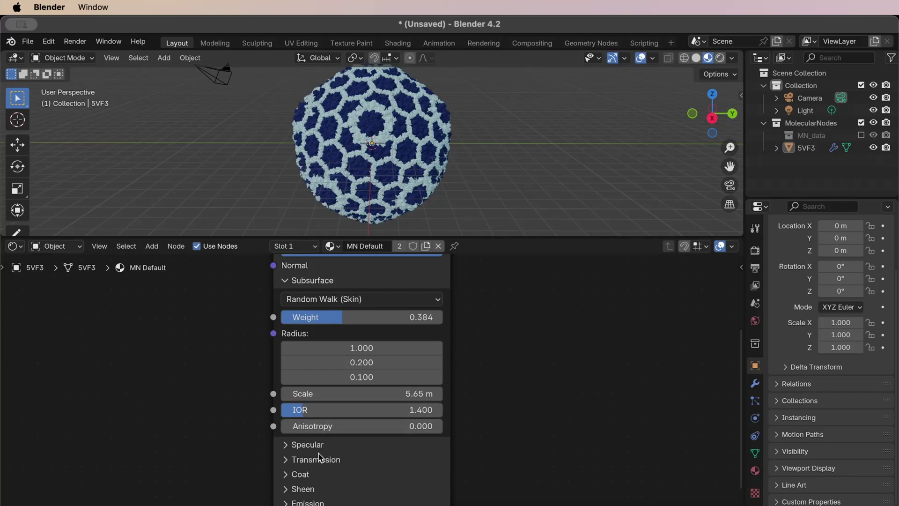
- Set Transmission Weight to 0.005 and switch the viewport to Rendered shading
scroll(320, 459, down, 3)
click(294, 419)
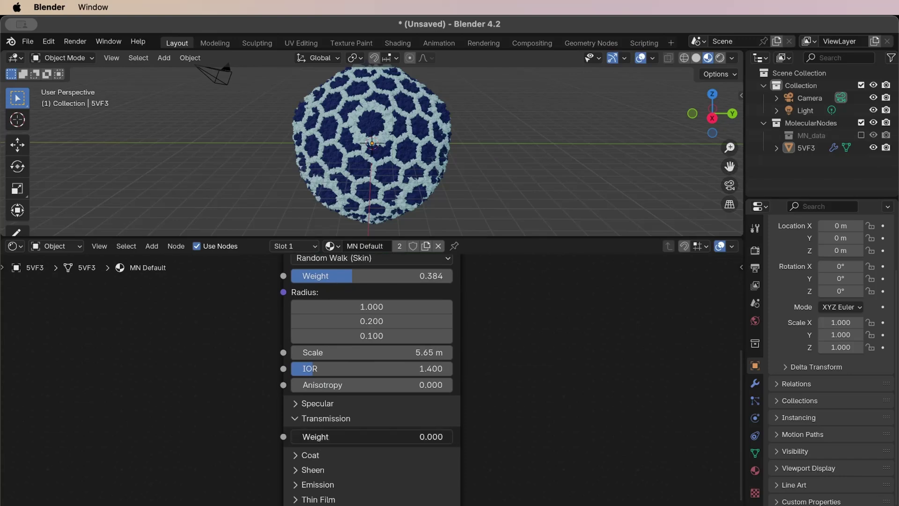
drag(370, 437, 375, 437)
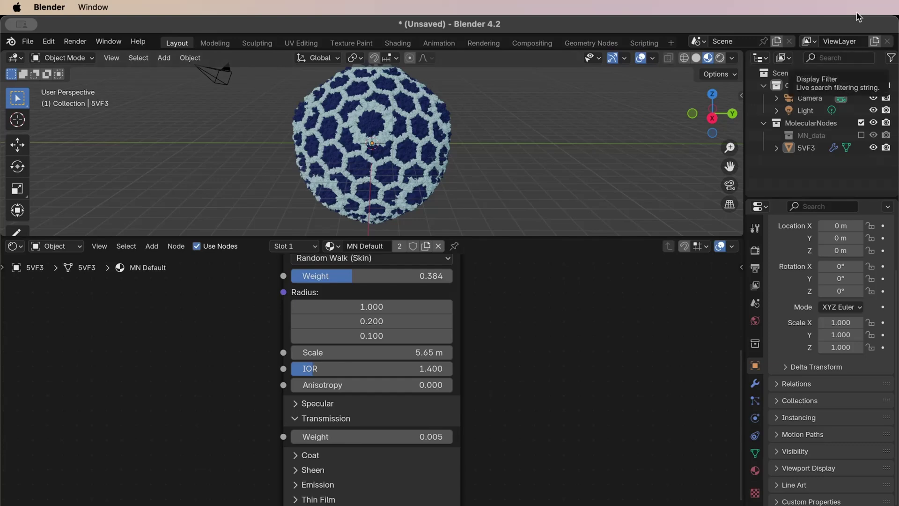
click(721, 58)
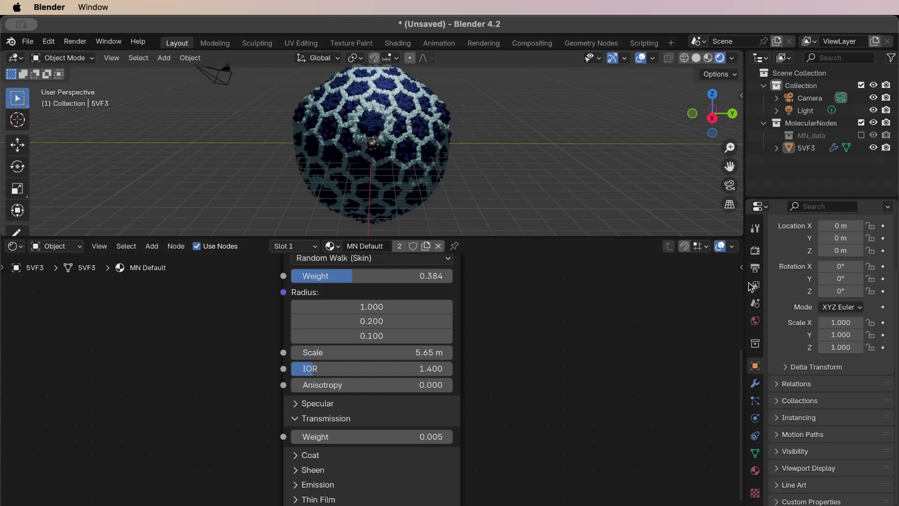
click(755, 250)
scroll(872, 265, up, 3)
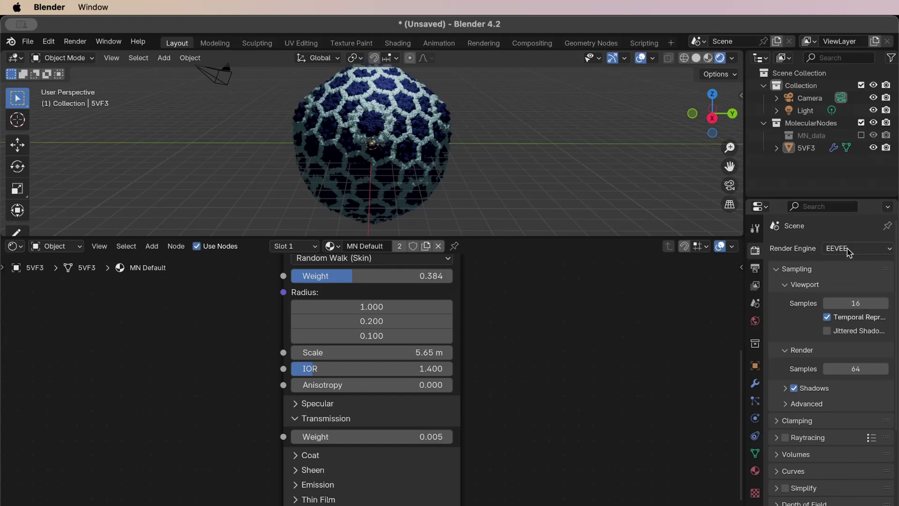
click(847, 249)
click(849, 290)
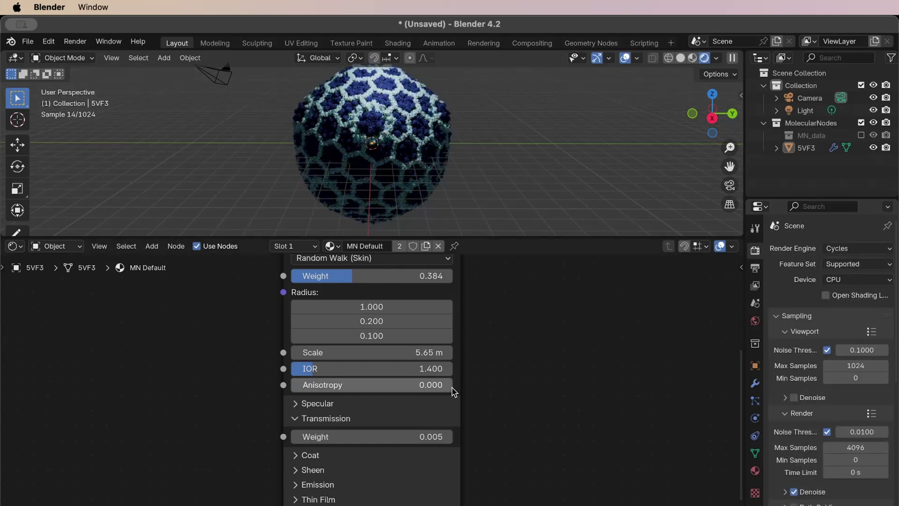
scroll(451, 391, down, 1)
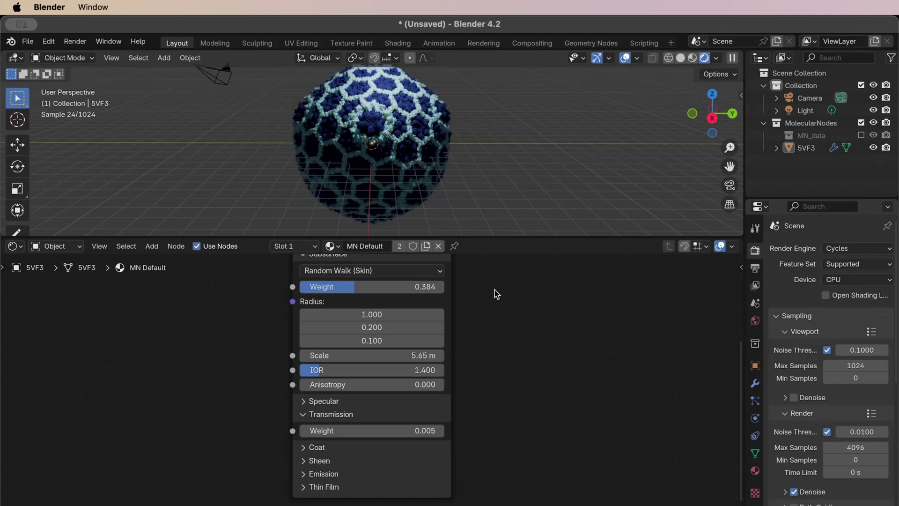
scroll(450, 321, up, 1)
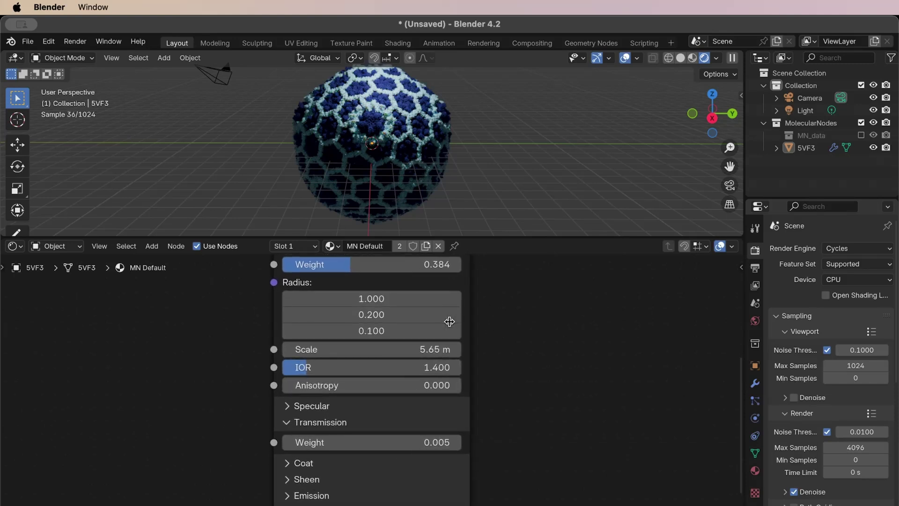
scroll(450, 321, up, 1)
scroll(449, 321, up, 1)
scroll(449, 321, up, 2)
scroll(449, 321, up, 1)
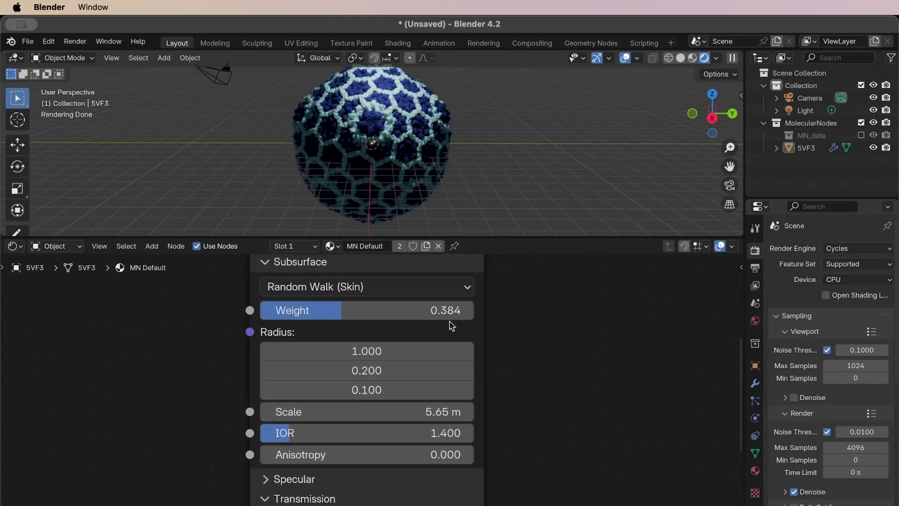
scroll(450, 324, up, 1)
scroll(451, 324, down, 1)
scroll(451, 325, down, 2)
scroll(459, 309, down, 1)
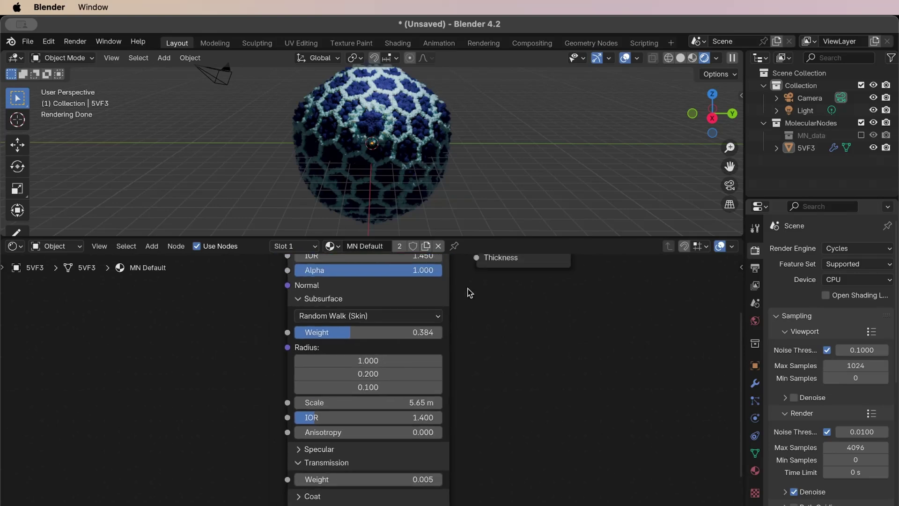
- Lower the viewport/Shader Editor border to enlarge the 3D view, then orbit the capsid
drag(481, 235, 478, 395)
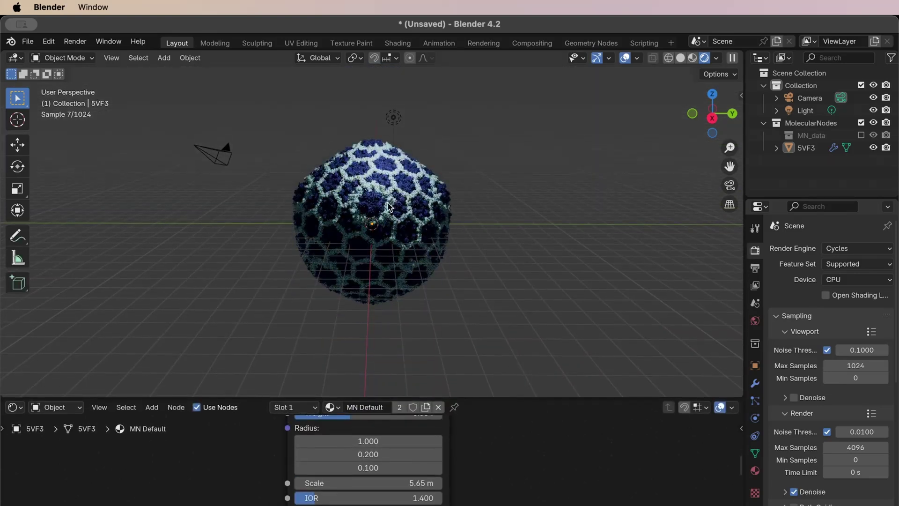
scroll(388, 206, down, 2)
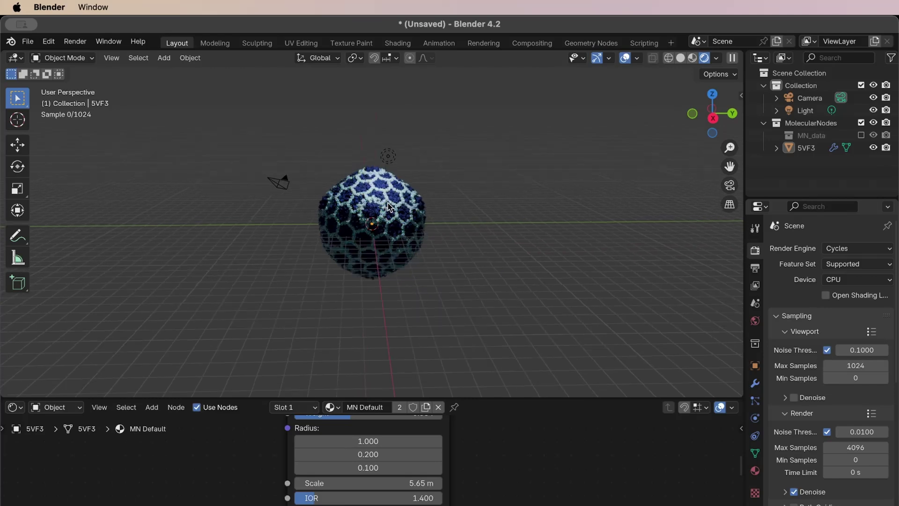
scroll(388, 206, right, 5)
scroll(388, 206, right, 5)
scroll(388, 206, right, 3)
scroll(387, 206, right, 3)
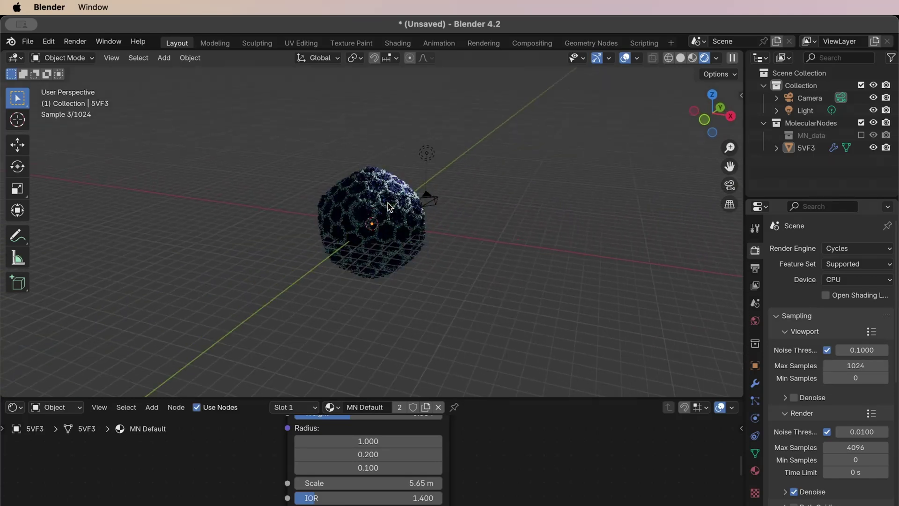
scroll(387, 206, right, 3)
scroll(388, 206, right, 3)
scroll(388, 204, right, 2)
scroll(388, 203, right, 4)
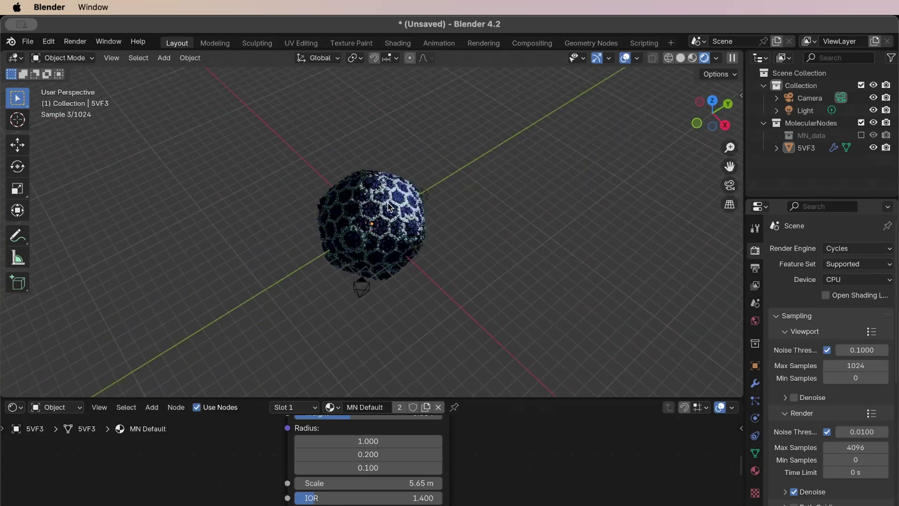
scroll(387, 202, right, 3)
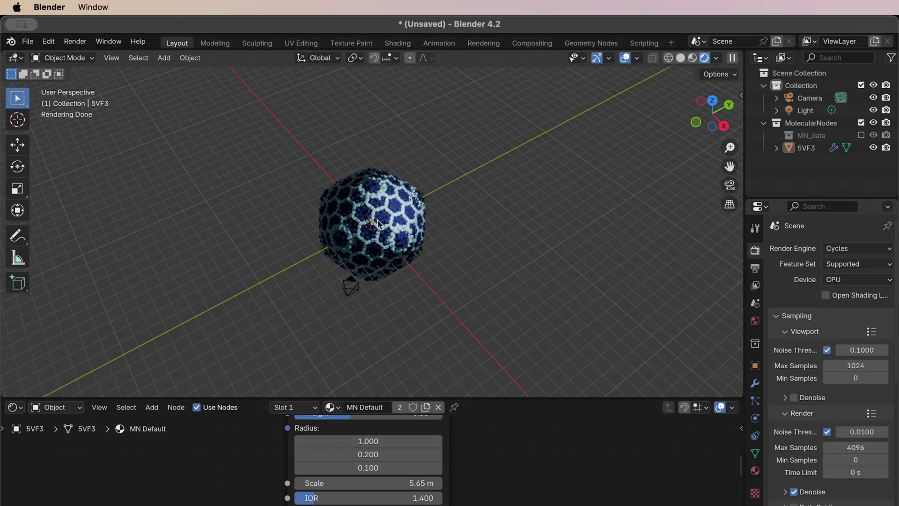
scroll(391, 199, right, 2)
scroll(391, 199, right, 3)
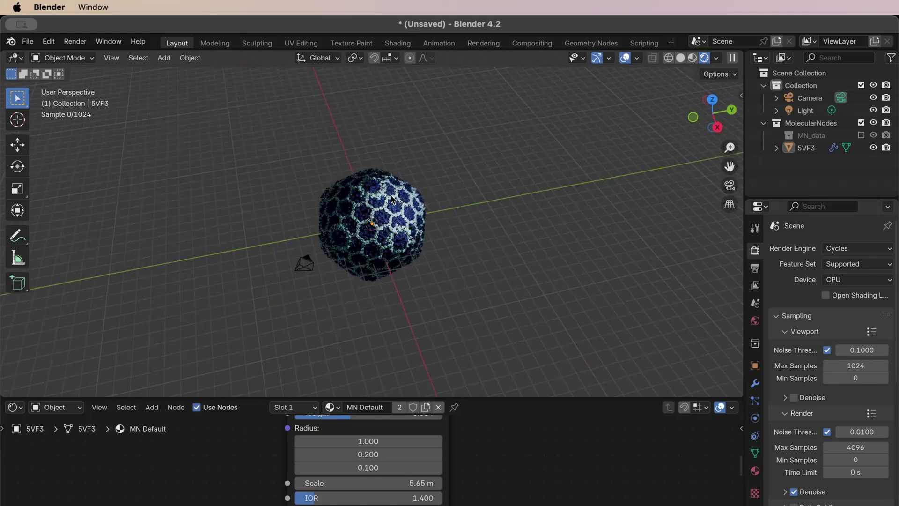
scroll(391, 199, right, 2)
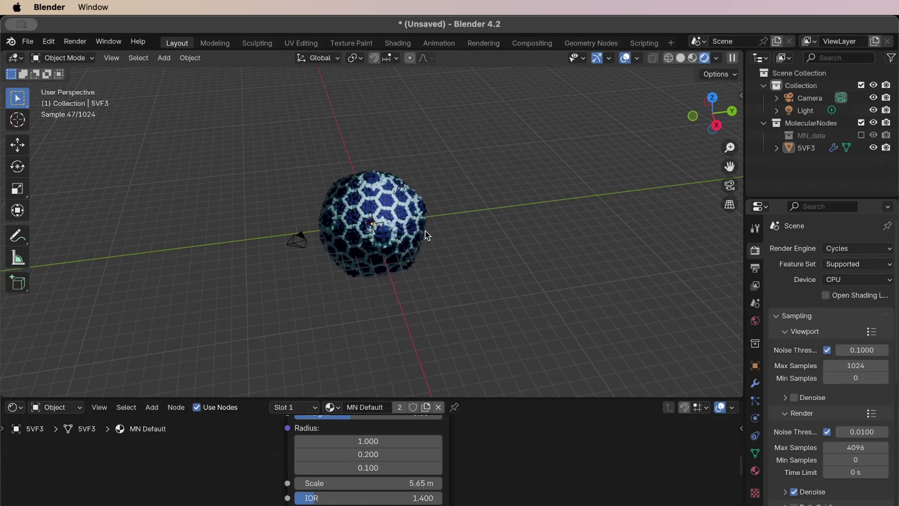
scroll(377, 249, right, 1)
- Zoom in and out to frame the whole capsid and its surroundings
scroll(376, 249, up, 3)
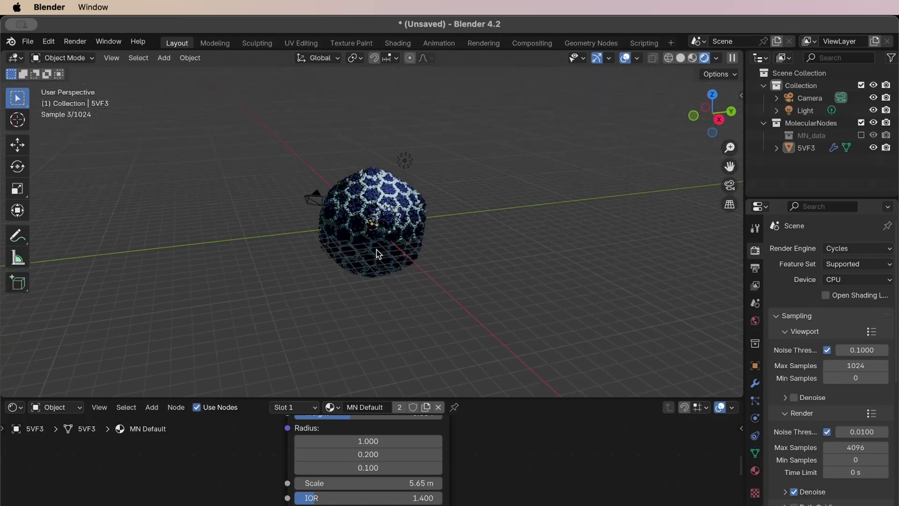
scroll(376, 249, up, 2)
scroll(376, 249, up, 3)
scroll(376, 249, up, 3)
scroll(377, 250, down, 3)
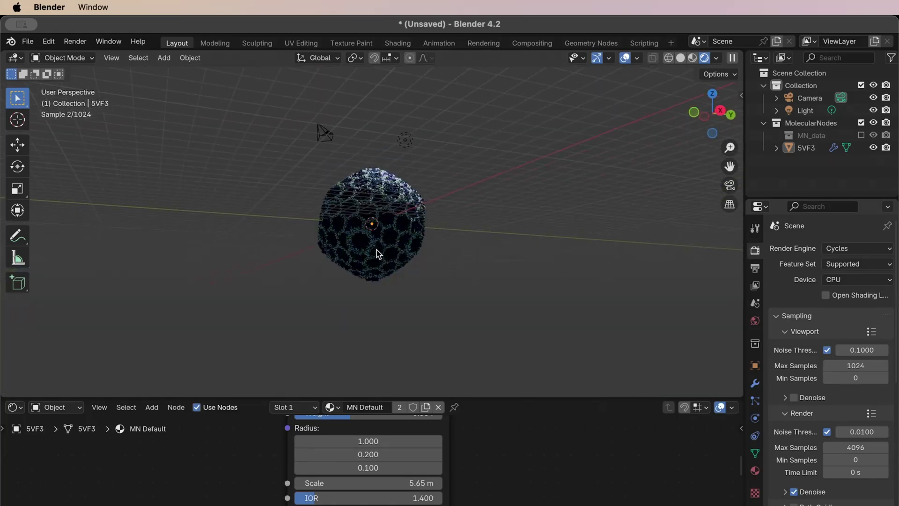
scroll(405, 244, down, 3)
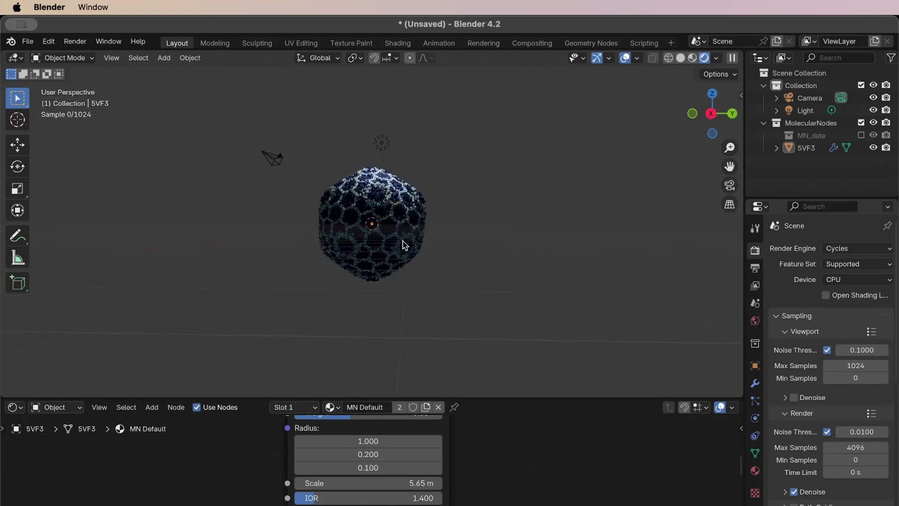
scroll(405, 244, down, 2)
scroll(405, 245, up, 2)
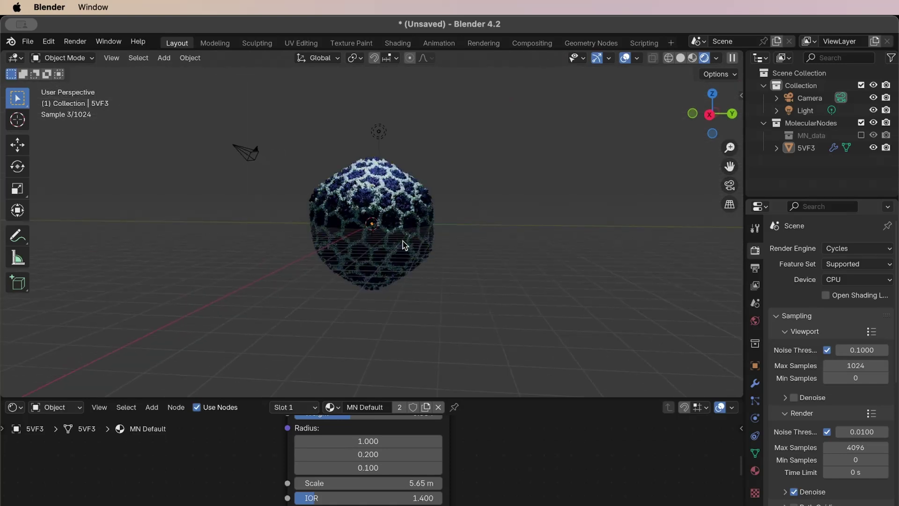
scroll(405, 244, up, 1)
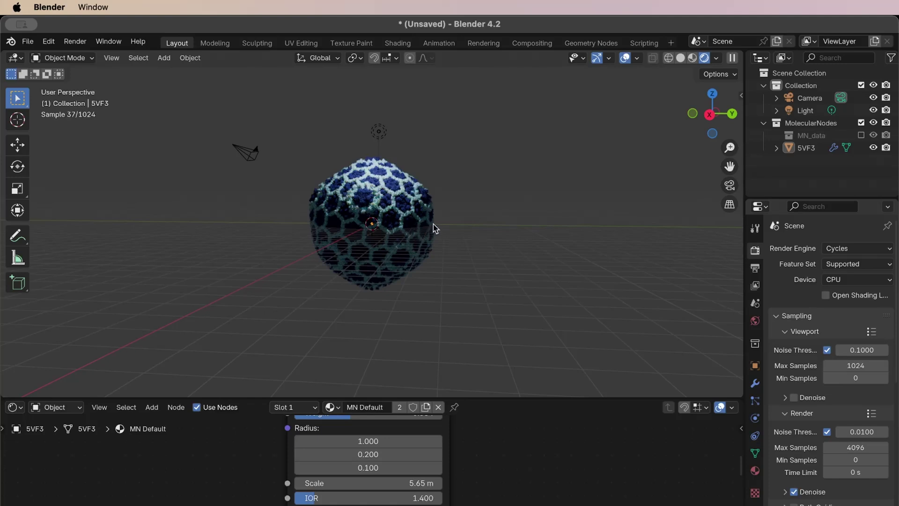
scroll(407, 231, left, 3)
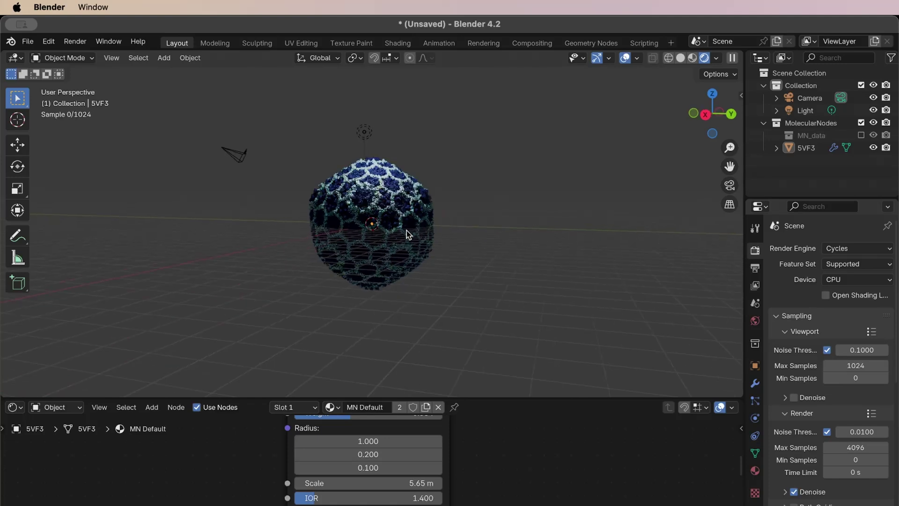
scroll(407, 230, up, 2)
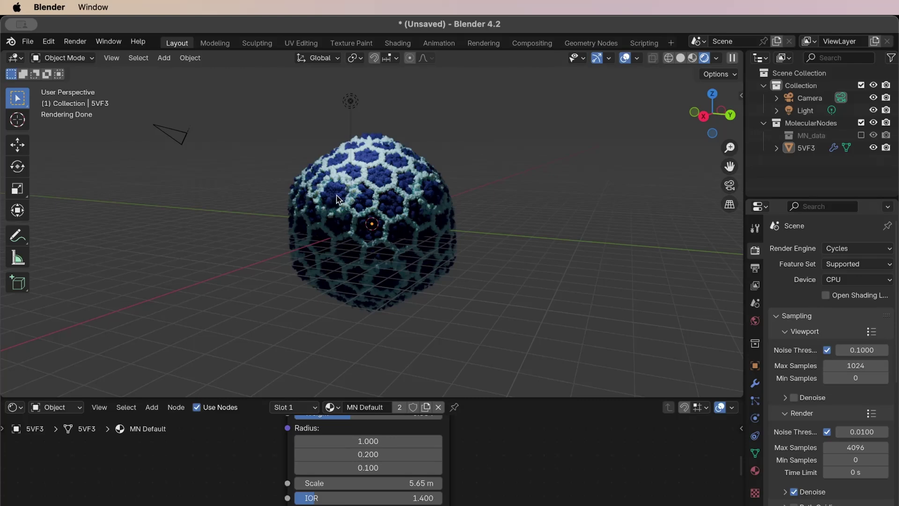
- Orbit the rendered capsid with the trackpad
scroll(321, 214, right, 3)
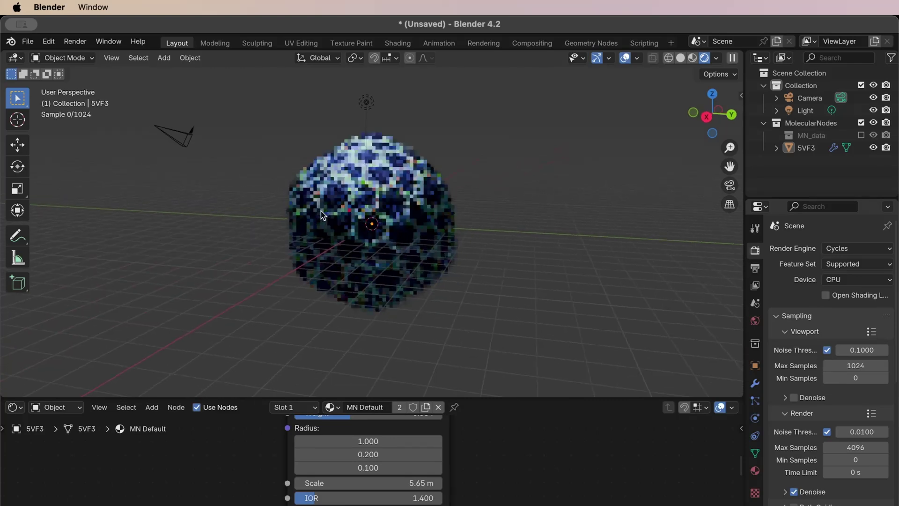
scroll(321, 215, right, 3)
scroll(321, 214, right, 3)
scroll(322, 214, right, 2)
scroll(322, 214, right, 1)
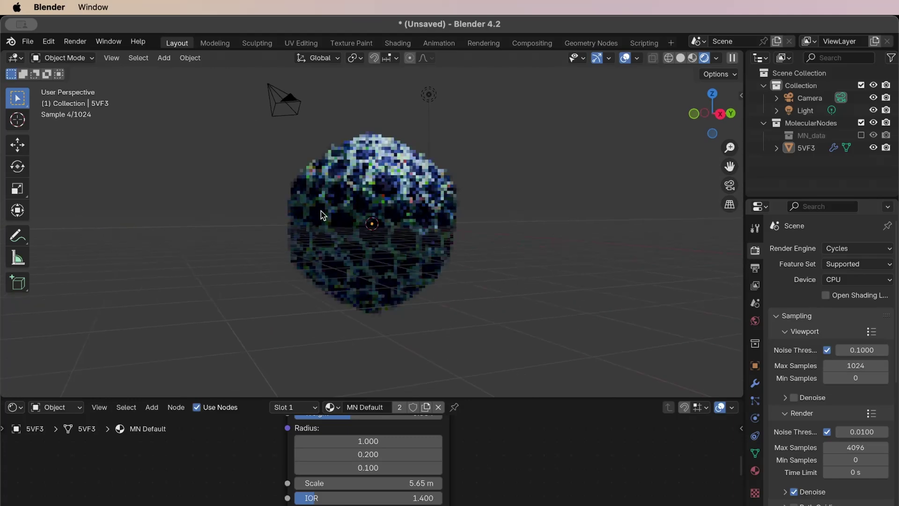
scroll(321, 215, right, 2)
scroll(322, 214, right, 3)
scroll(321, 214, right, 2)
scroll(321, 215, right, 2)
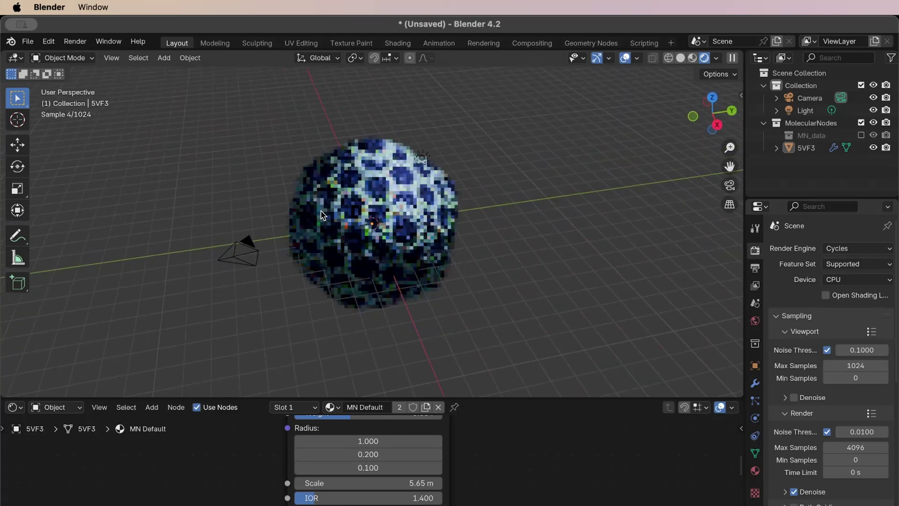
scroll(321, 214, right, 2)
scroll(321, 215, right, 2)
scroll(322, 215, right, 3)
scroll(392, 225, right, 2)
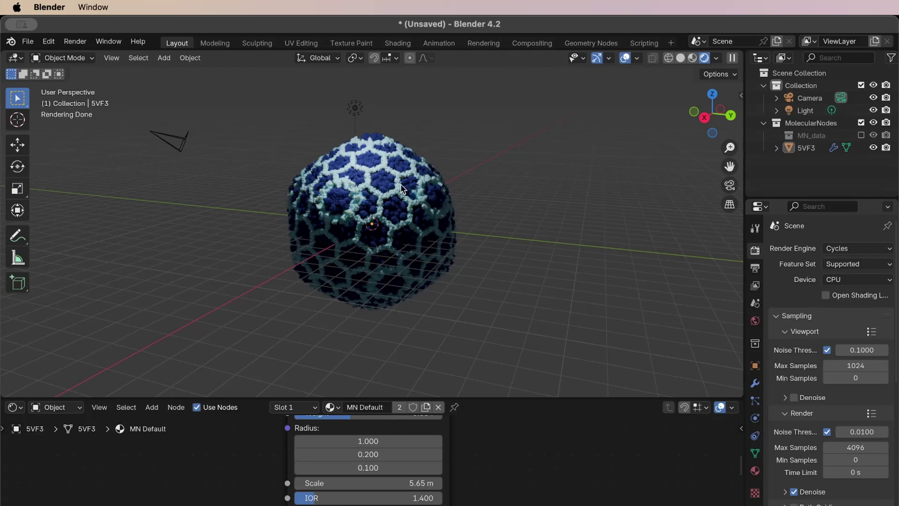
- Zoom in until the capsid's navy-and-cyan surface fills the view
scroll(401, 189, up, 1)
scroll(401, 189, up, 2)
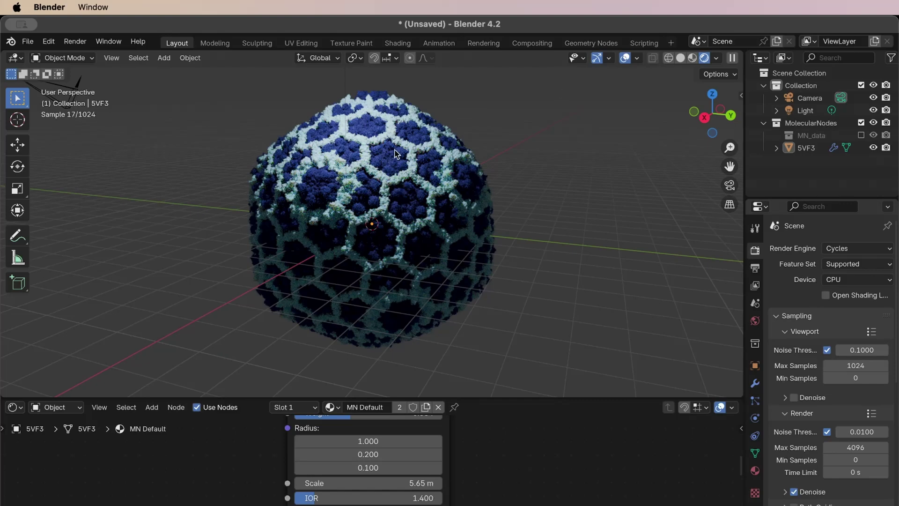
scroll(396, 152, up, 1)
scroll(513, 152, up, 3)
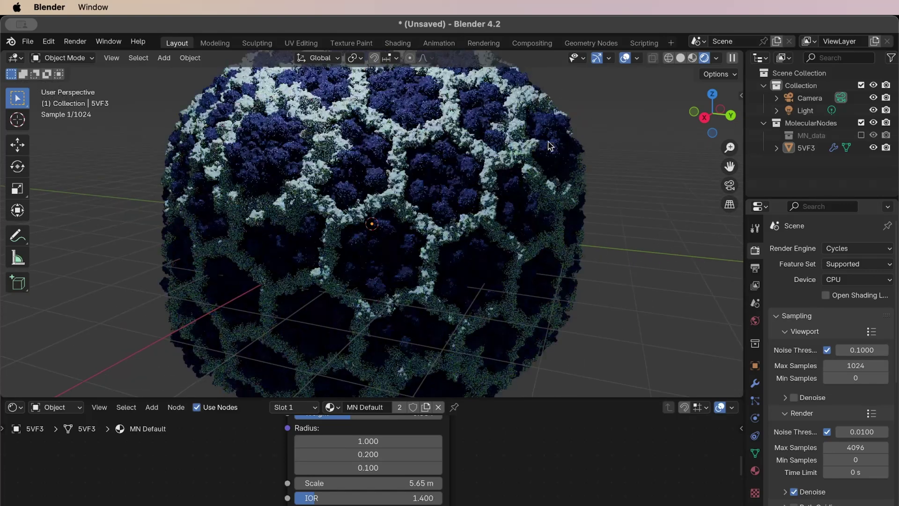